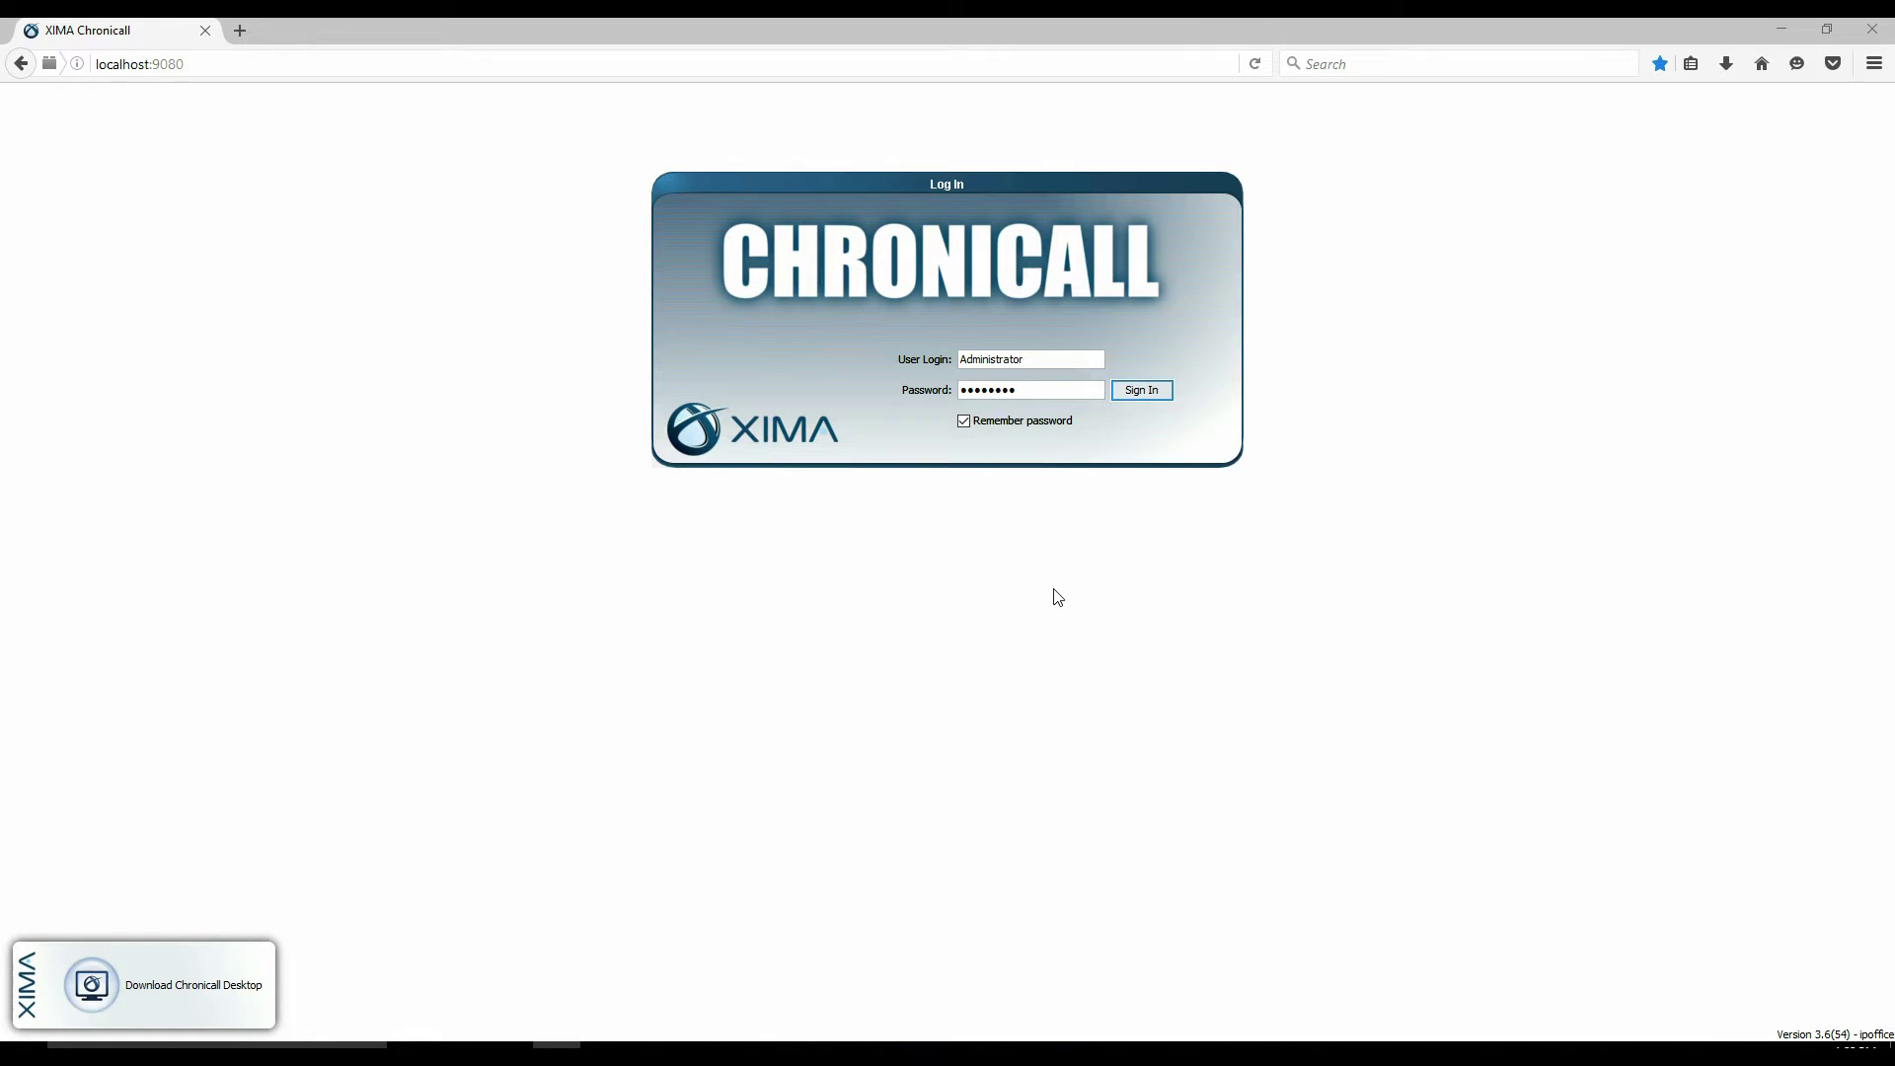
- Sign in to Chronicall with the entered administrator login and password
left_click(1156, 390)
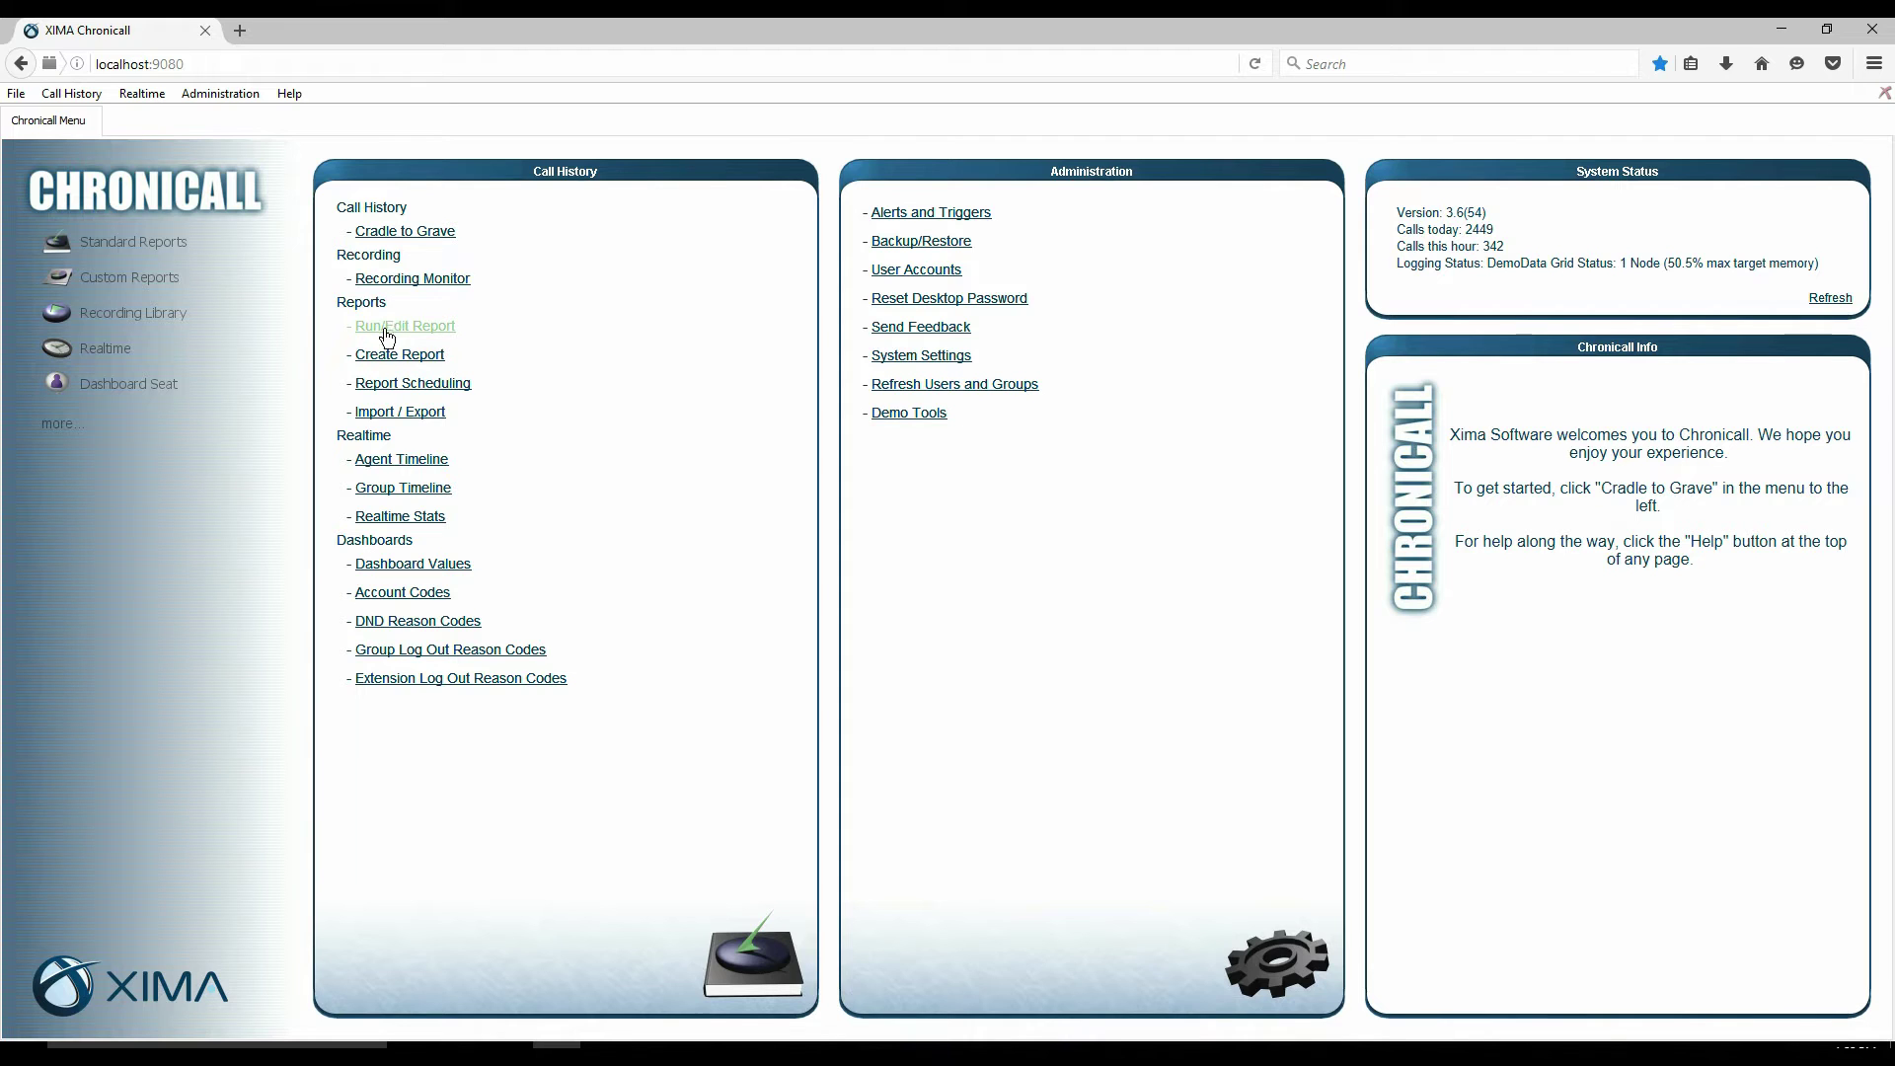
- Open Run/Edit Report from the Call History reports menu
left_click(386, 339)
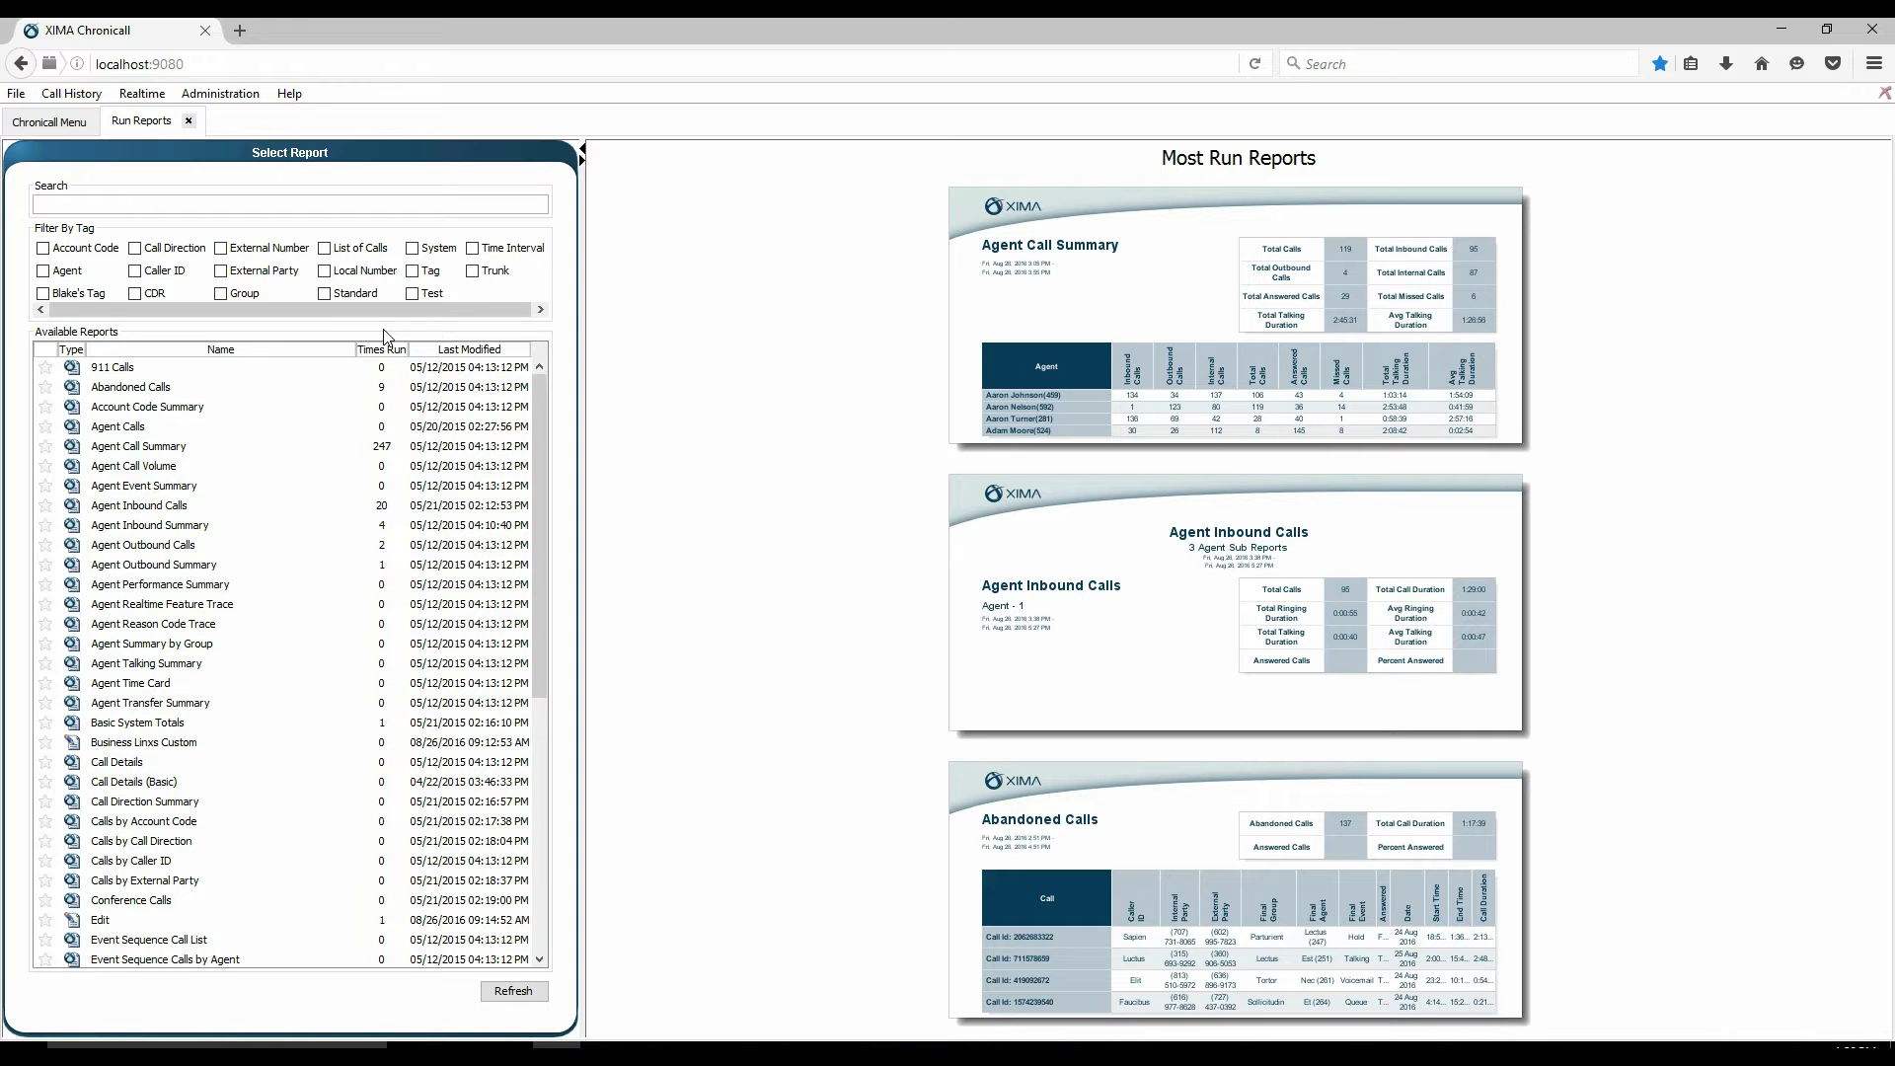
- Choose Schedule Report for the Agent Call Summary report from its context menu
left_click(155, 450)
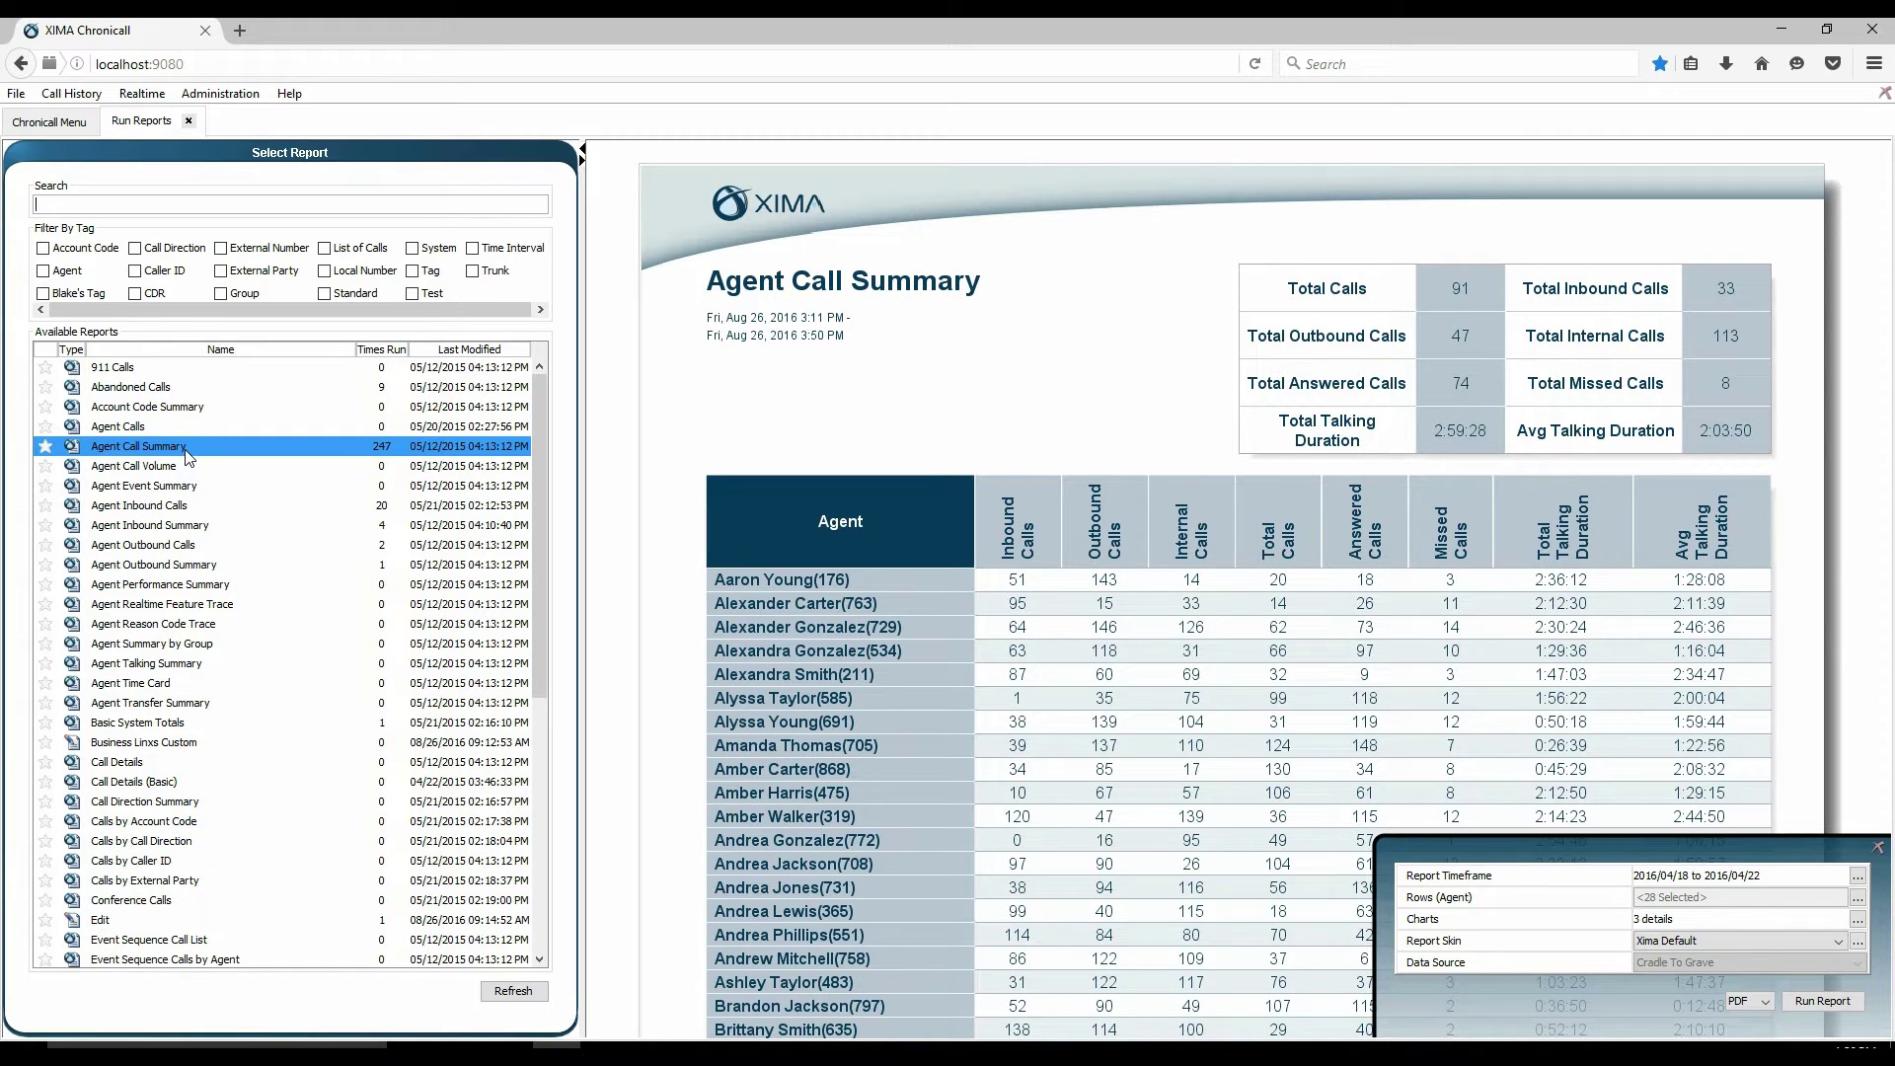
right_click(188, 455)
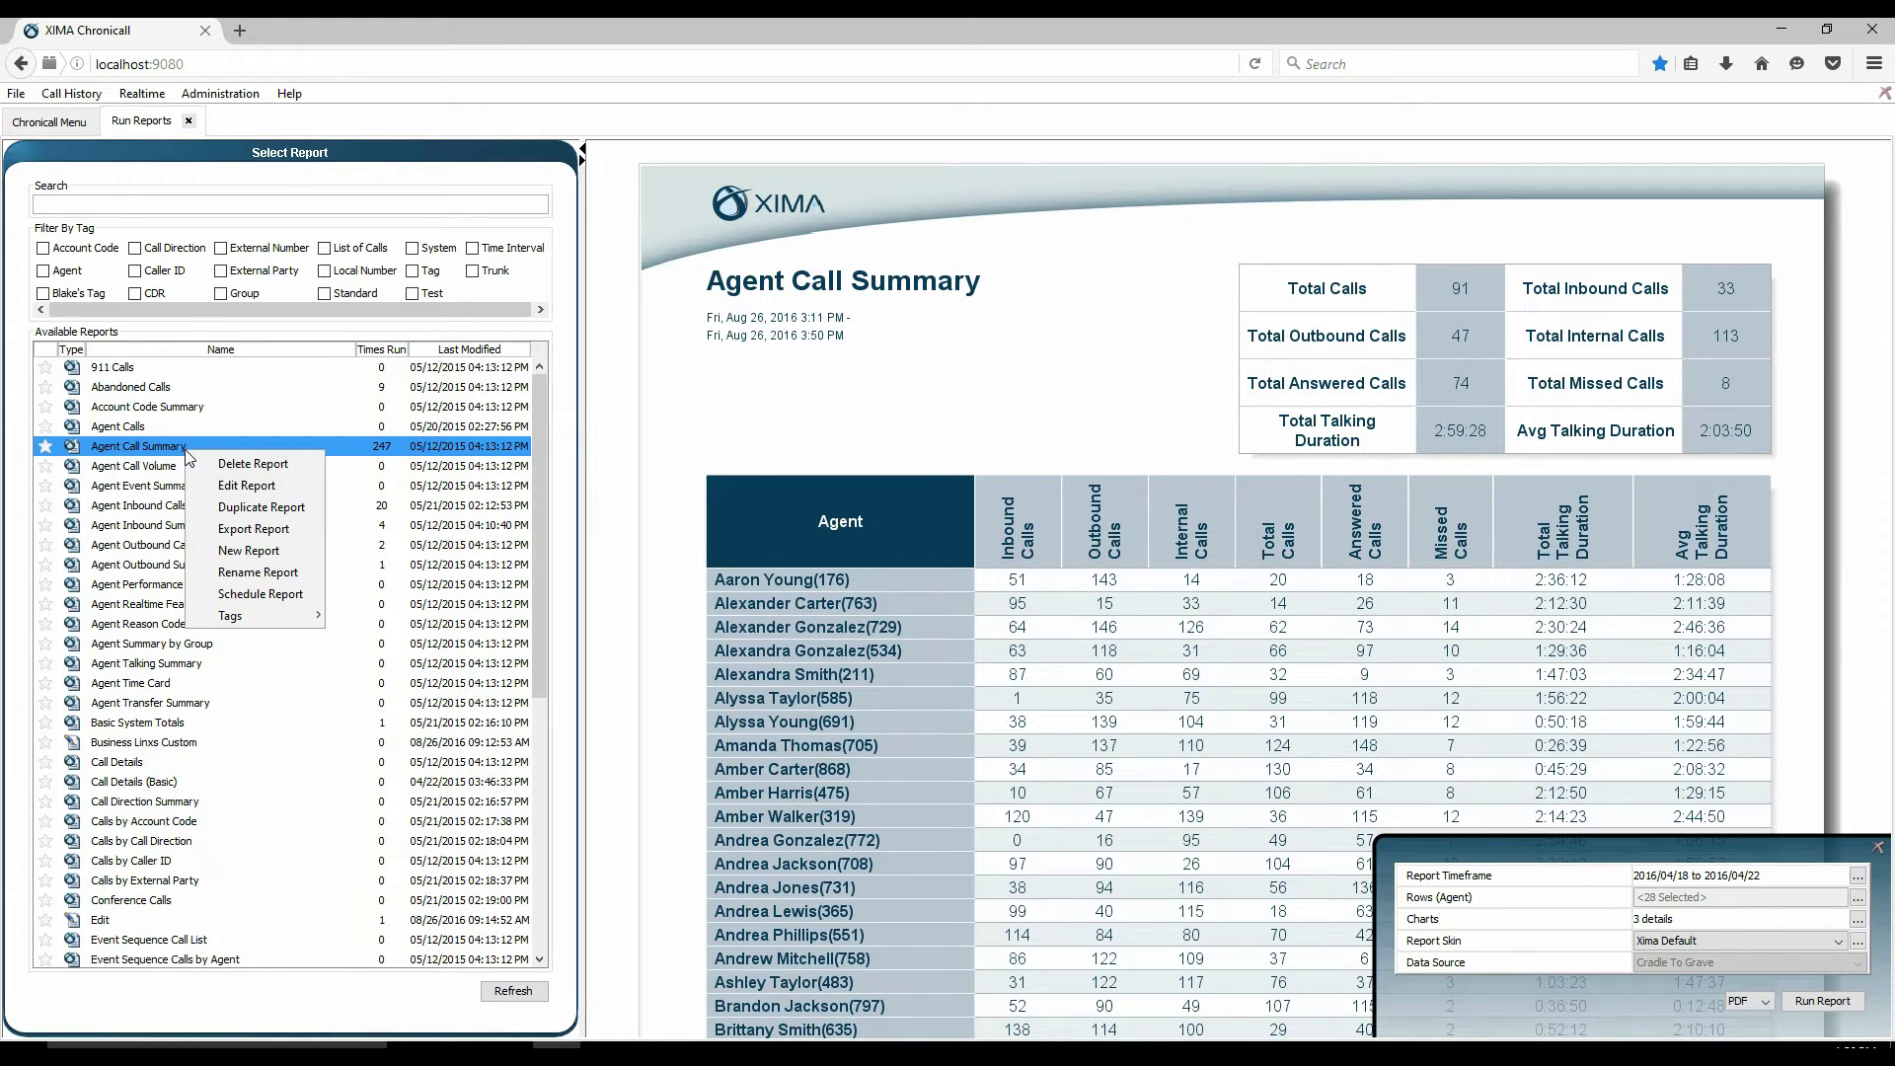
left_click(291, 598)
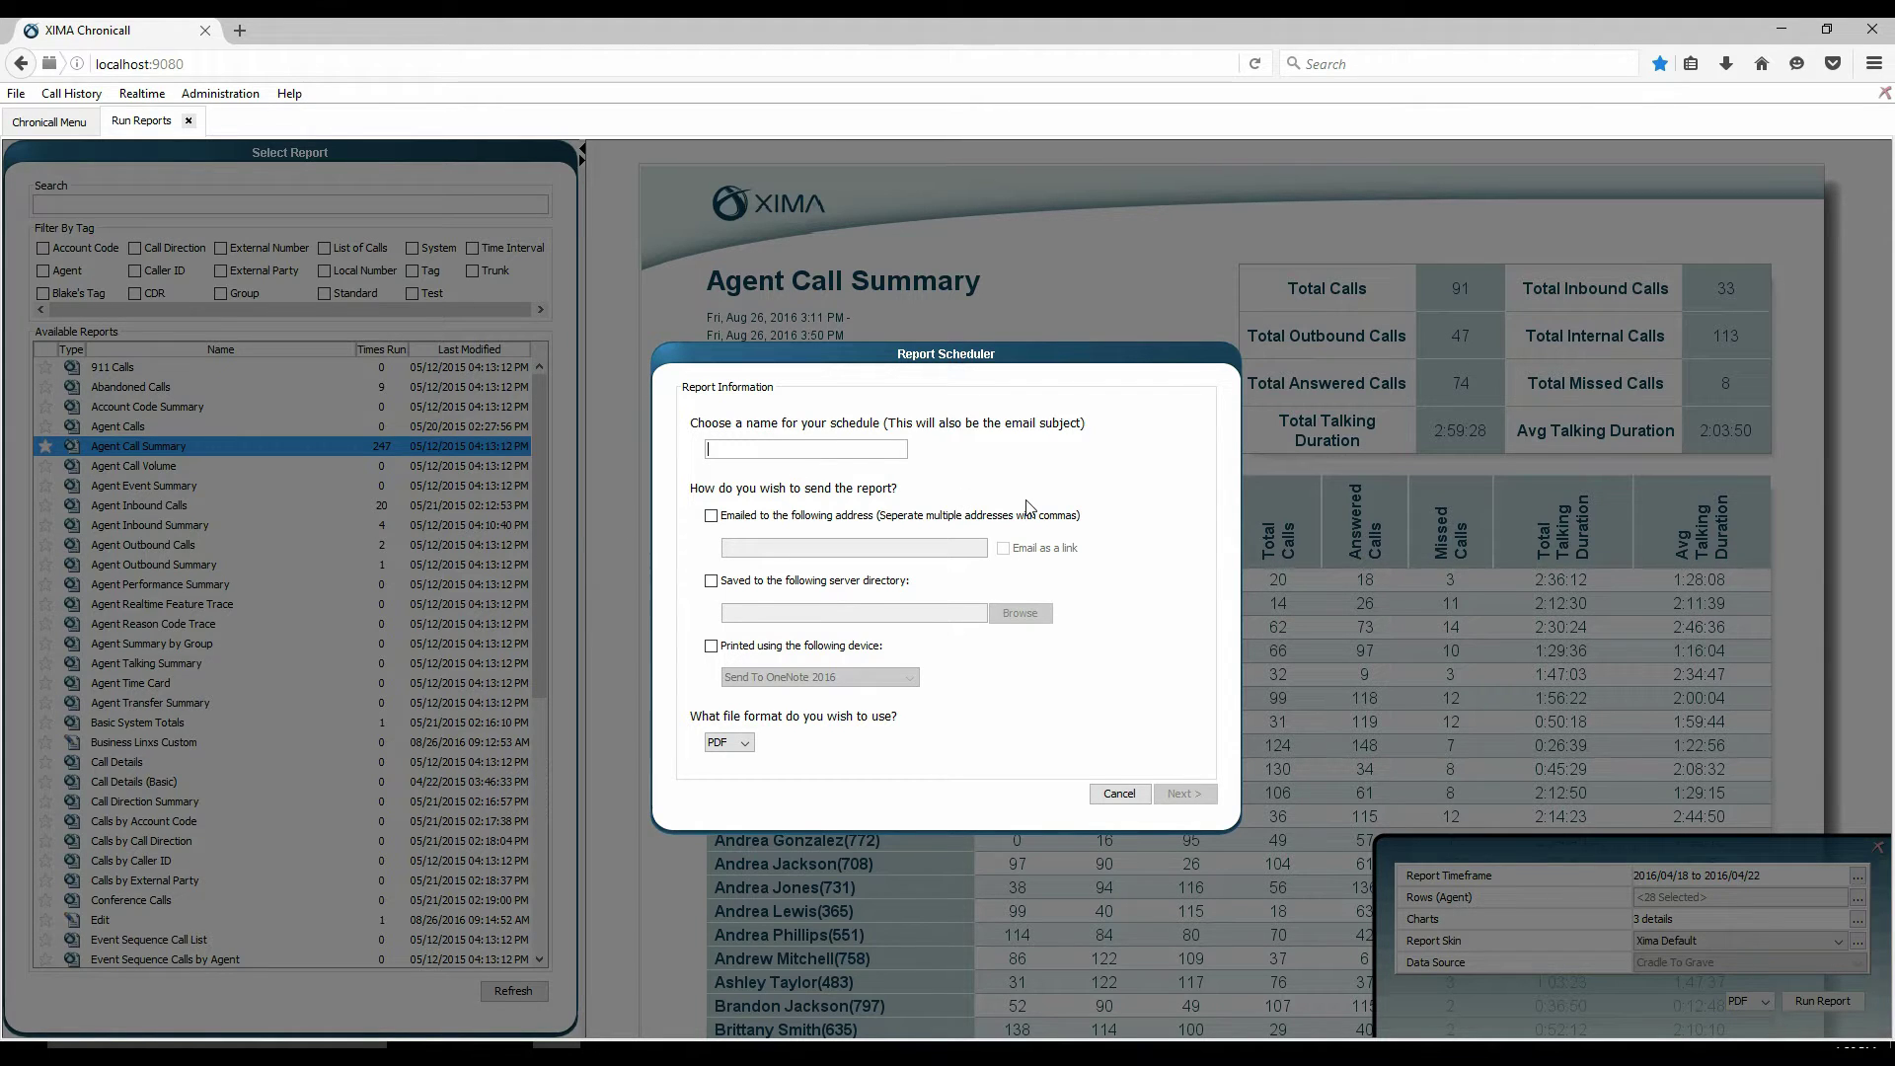
- Name the schedule Test1 and email it as a PDF to two recipient addresses
type("Test1")
left_click(712, 516)
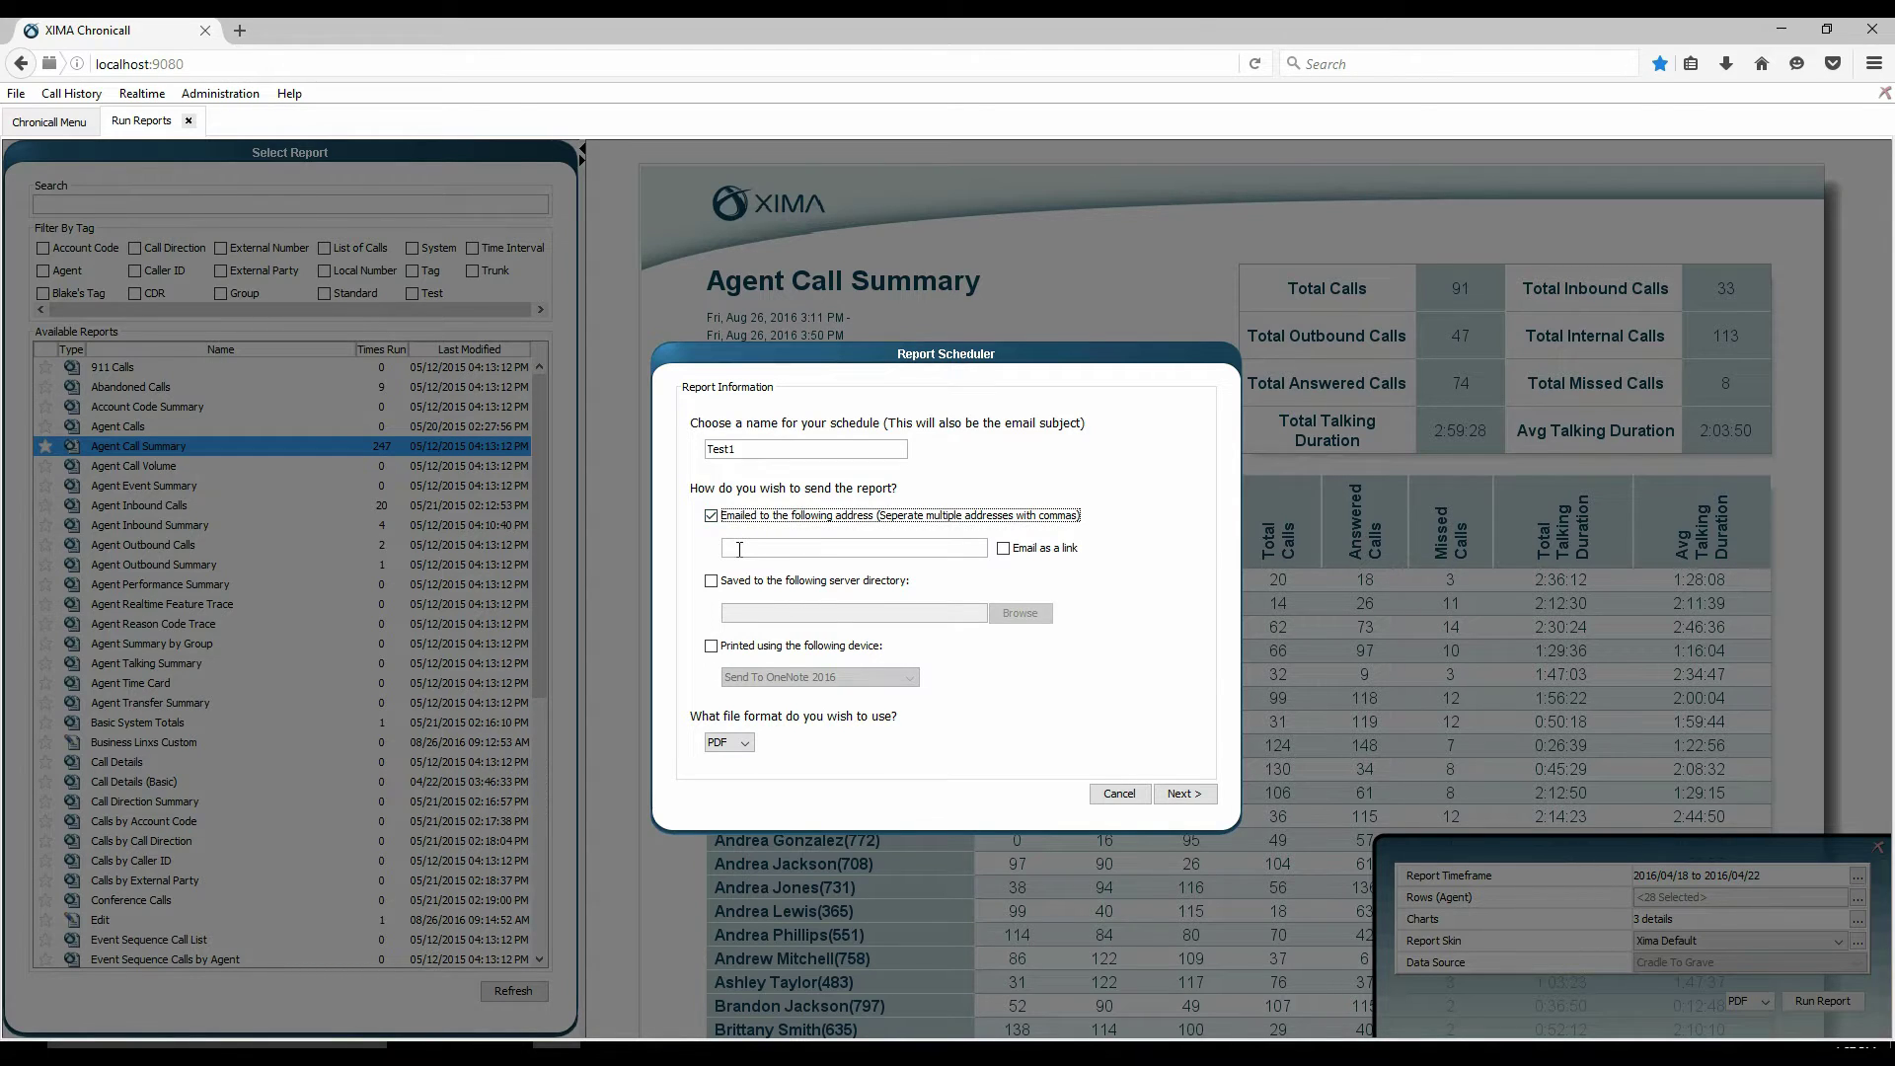
left_click(838, 550)
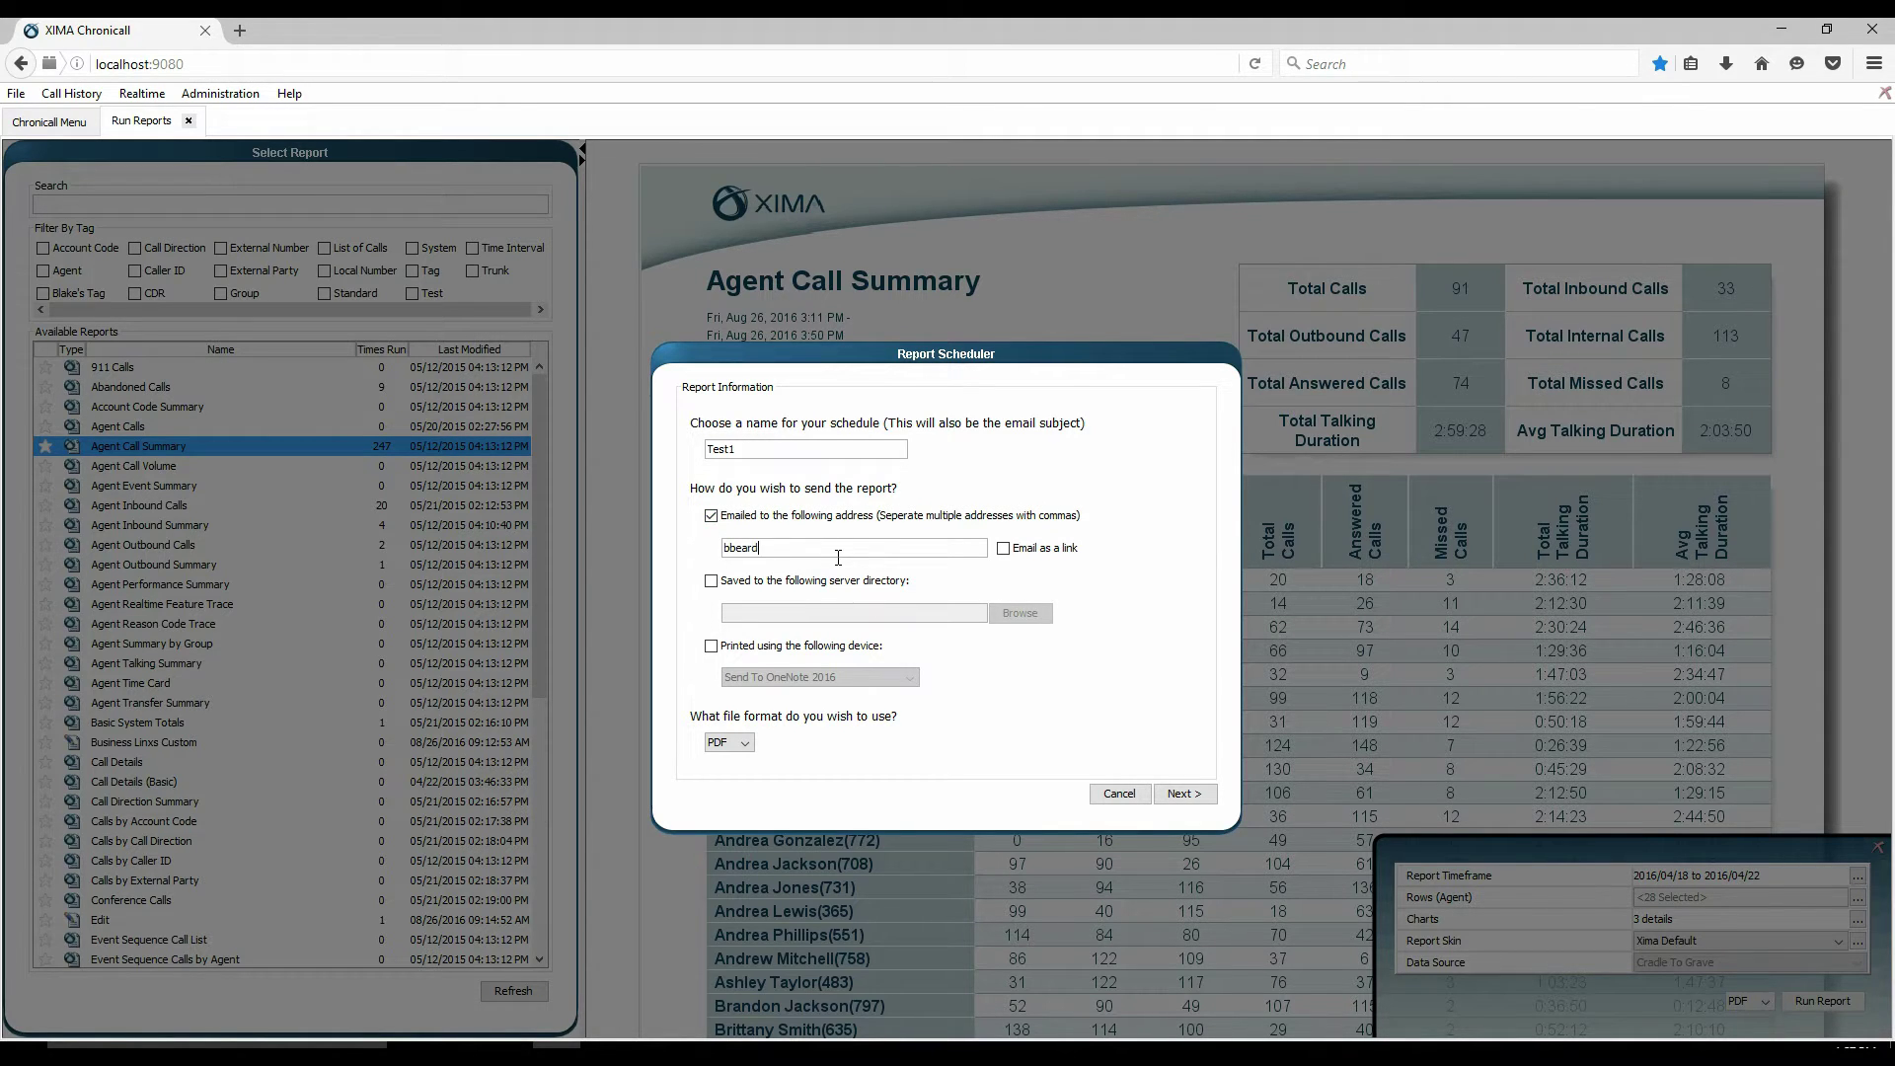
left_click(747, 746)
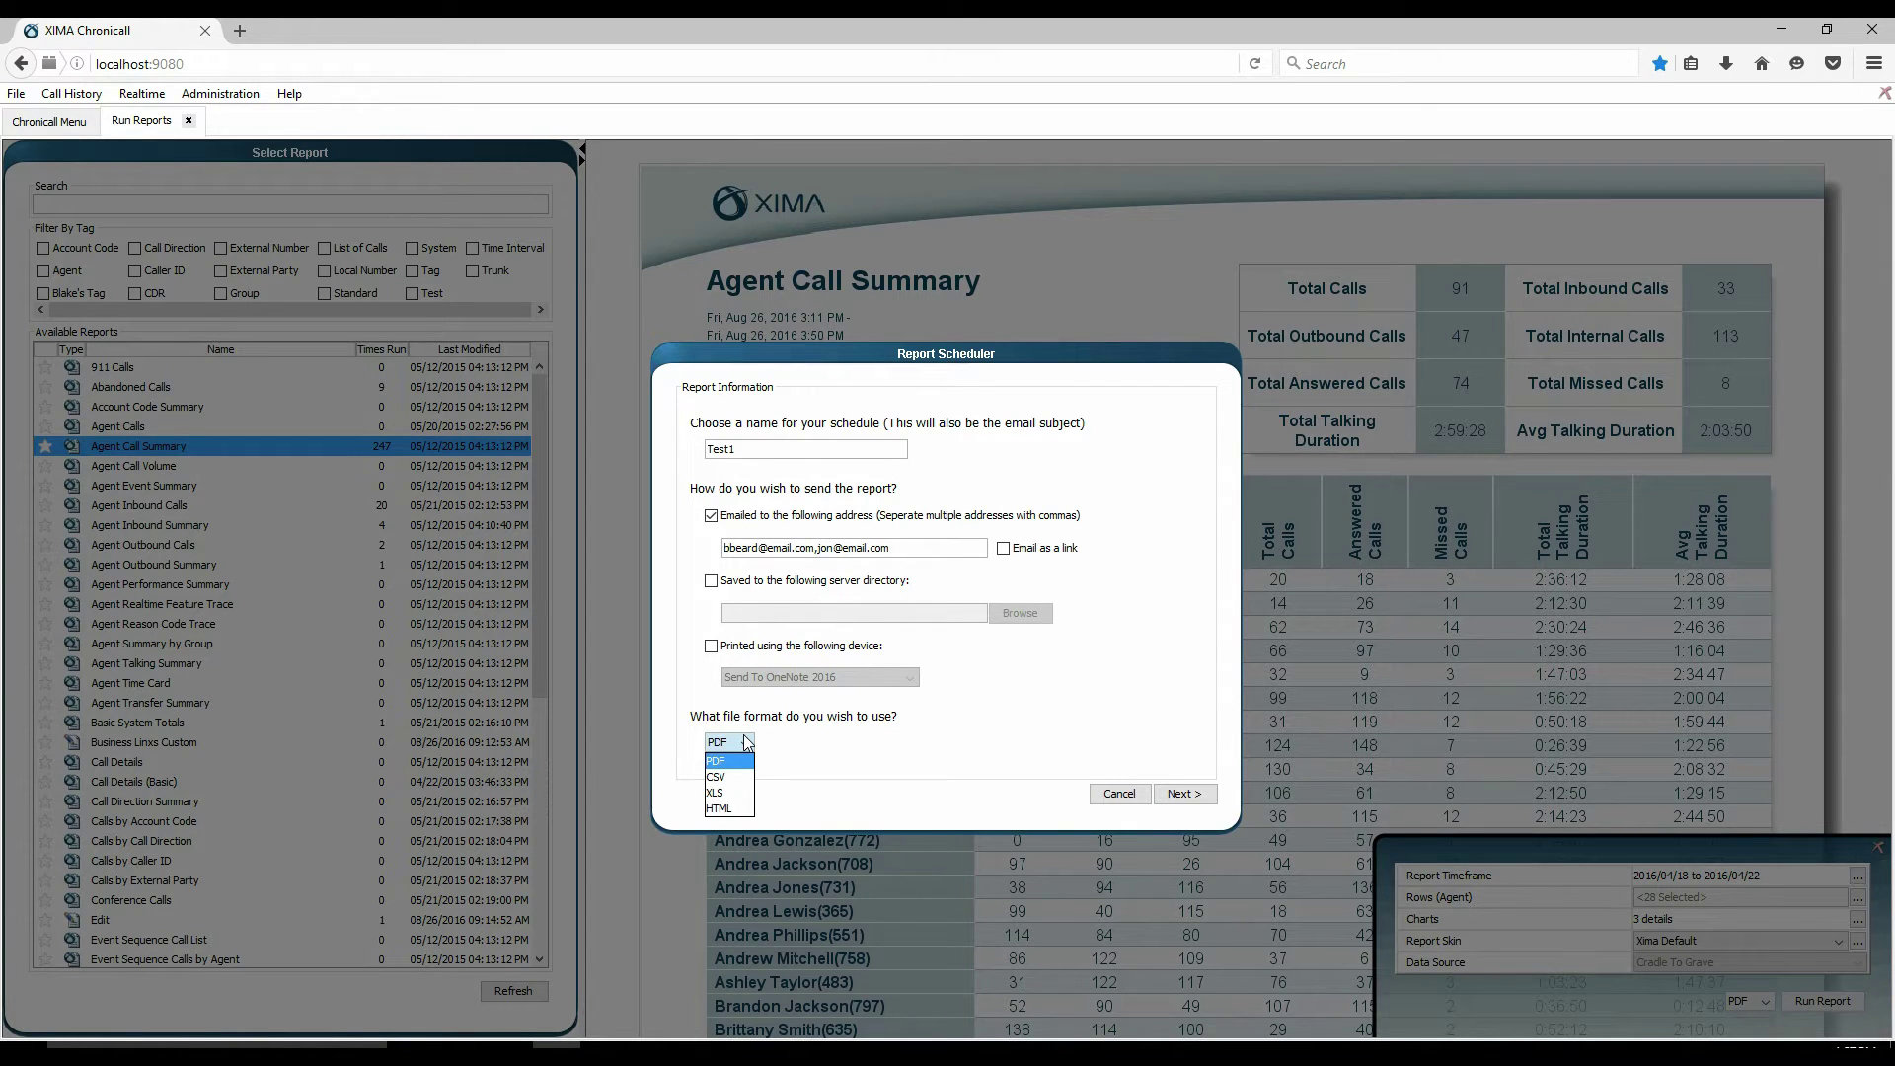
left_click(746, 744)
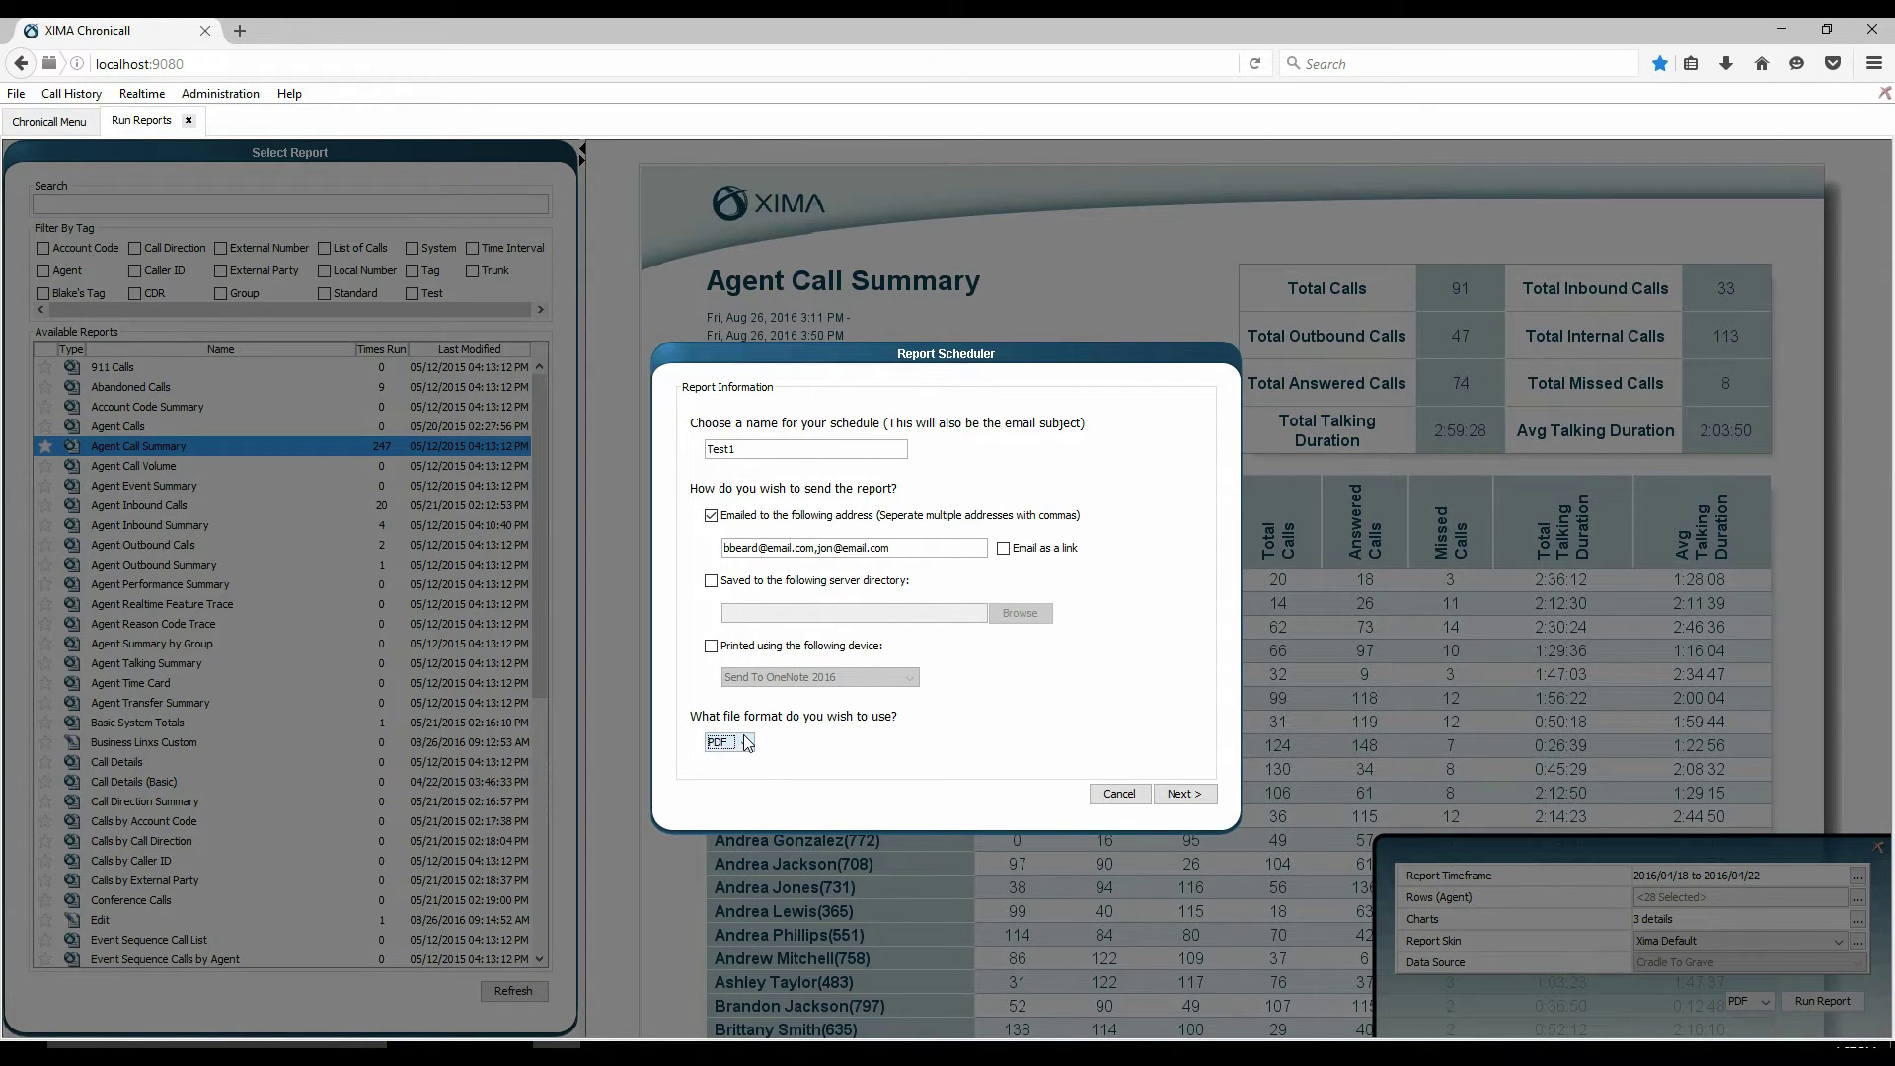
left_click(1184, 795)
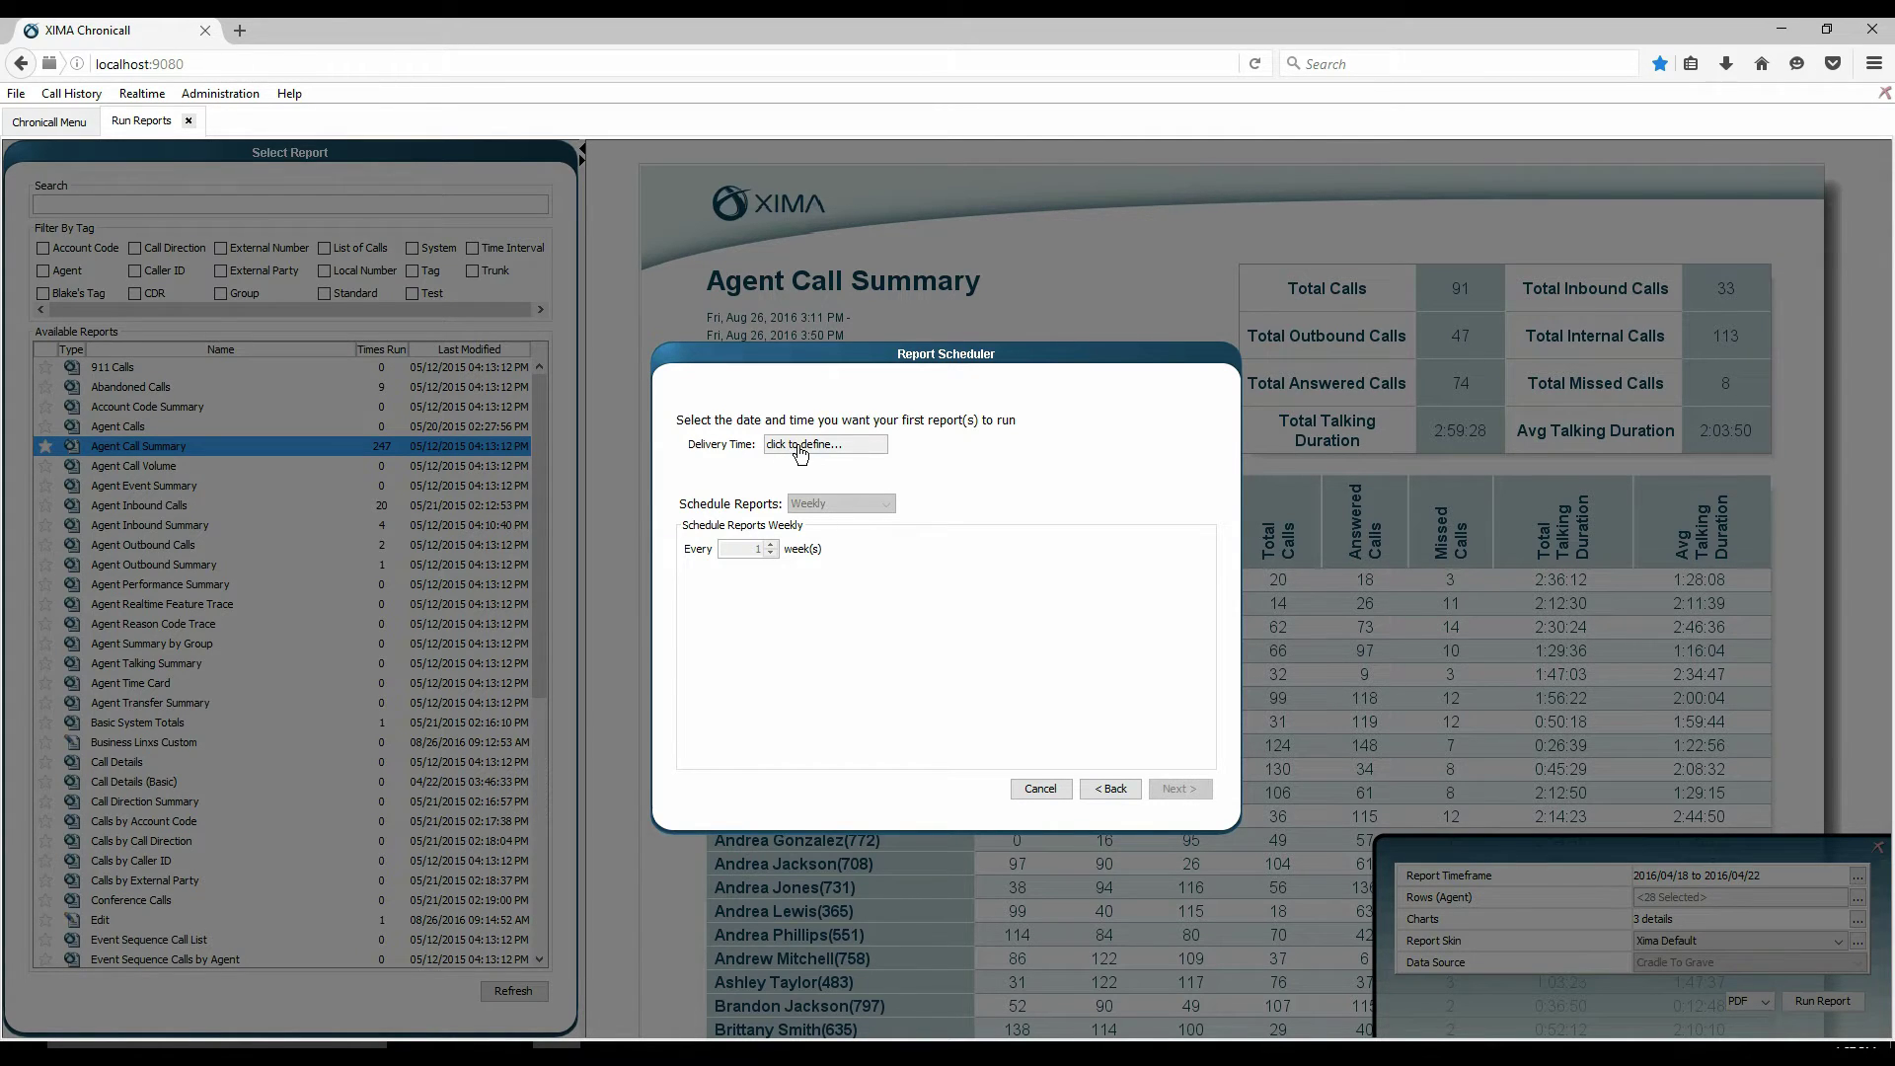
- Open the Date / Time Range picker for the Delivery Time field
left_click(800, 450)
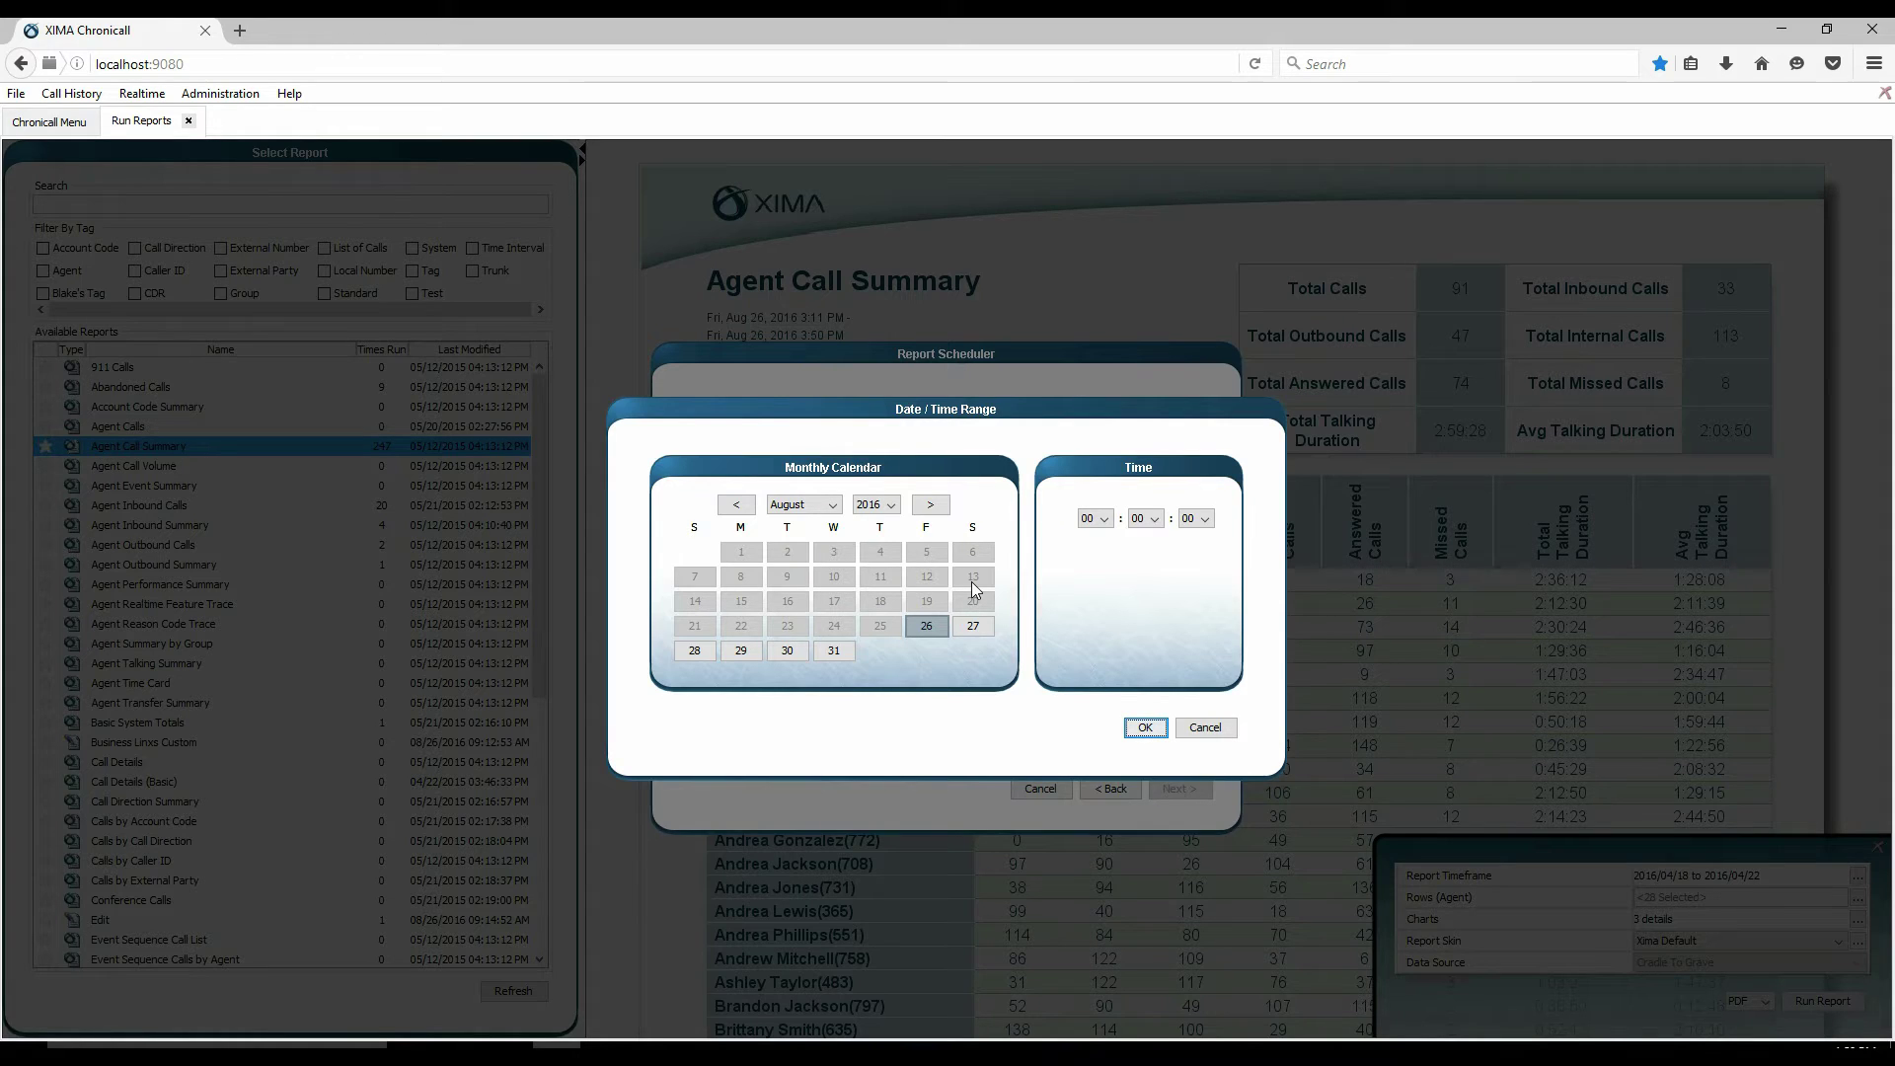
- Set the first delivery to August 29, 2016 at 07:00
left_click(735, 654)
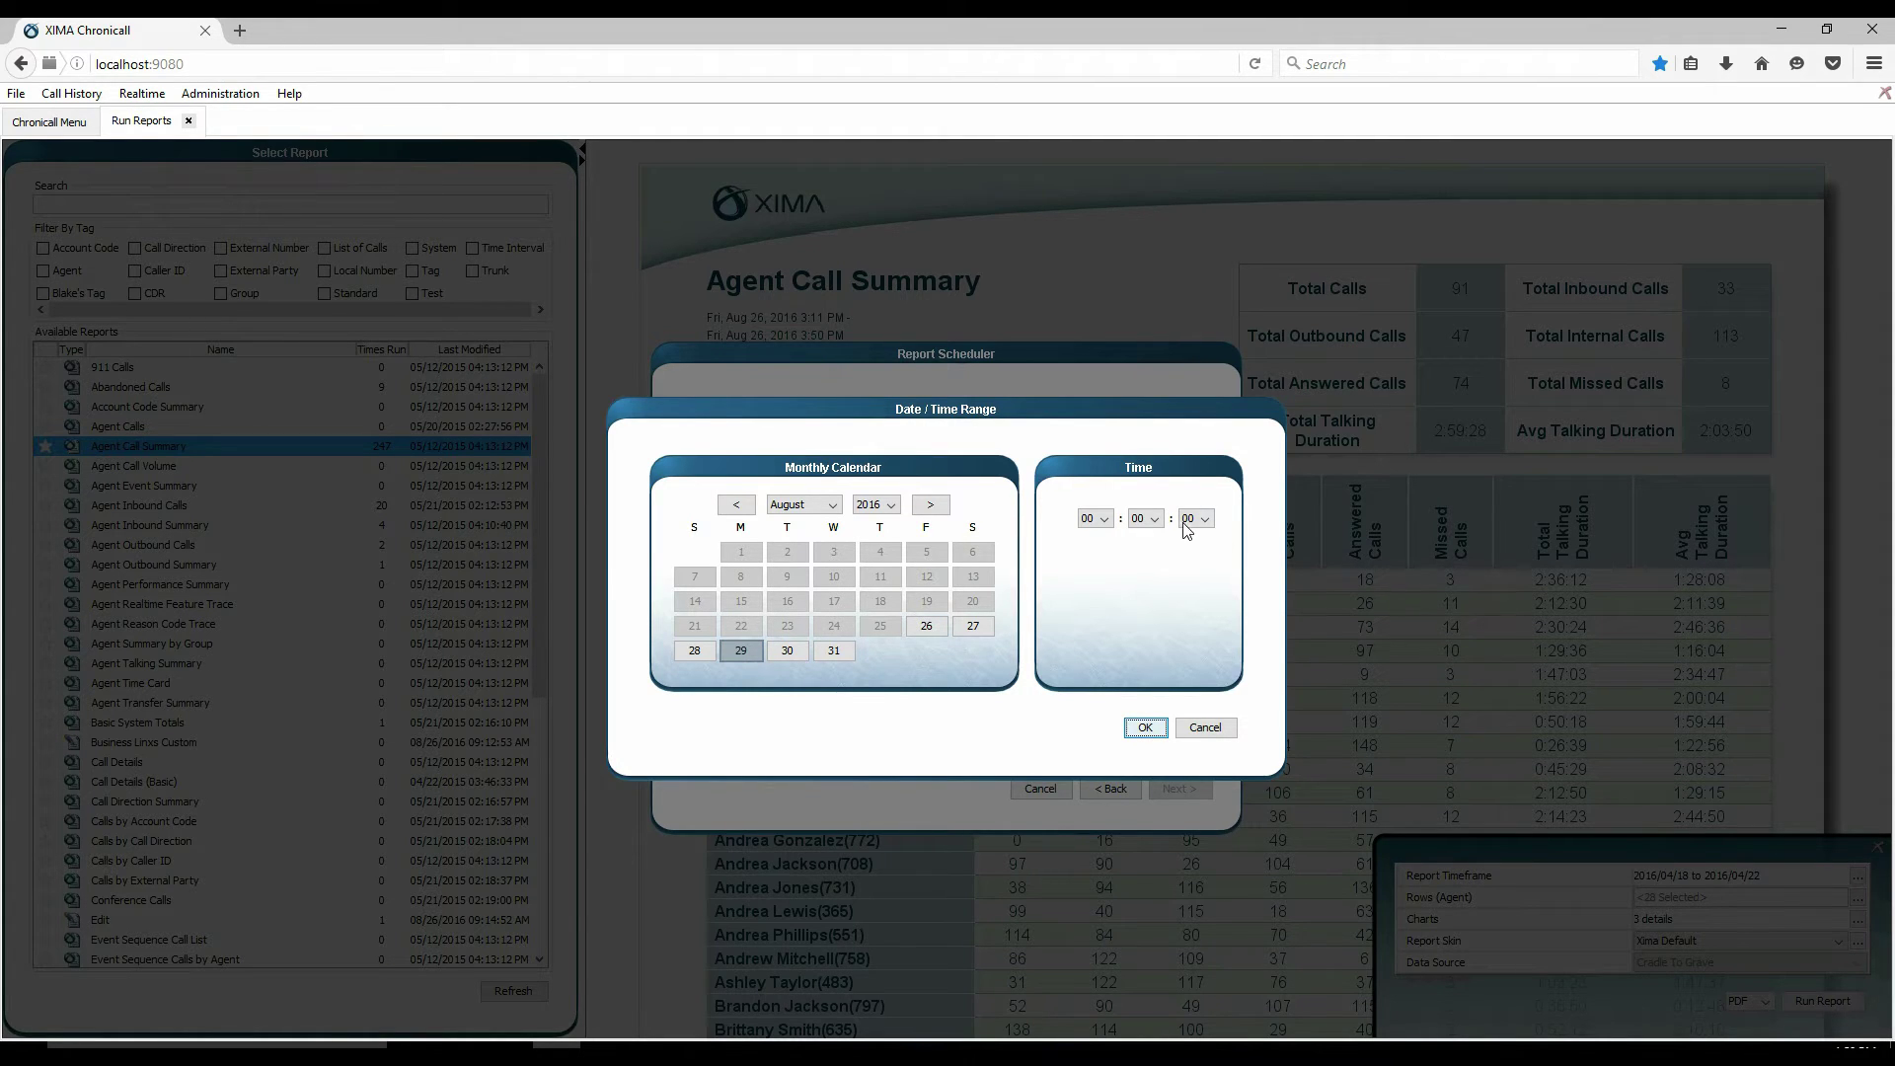
left_click(1103, 521)
scroll(1092, 587, "down", 1)
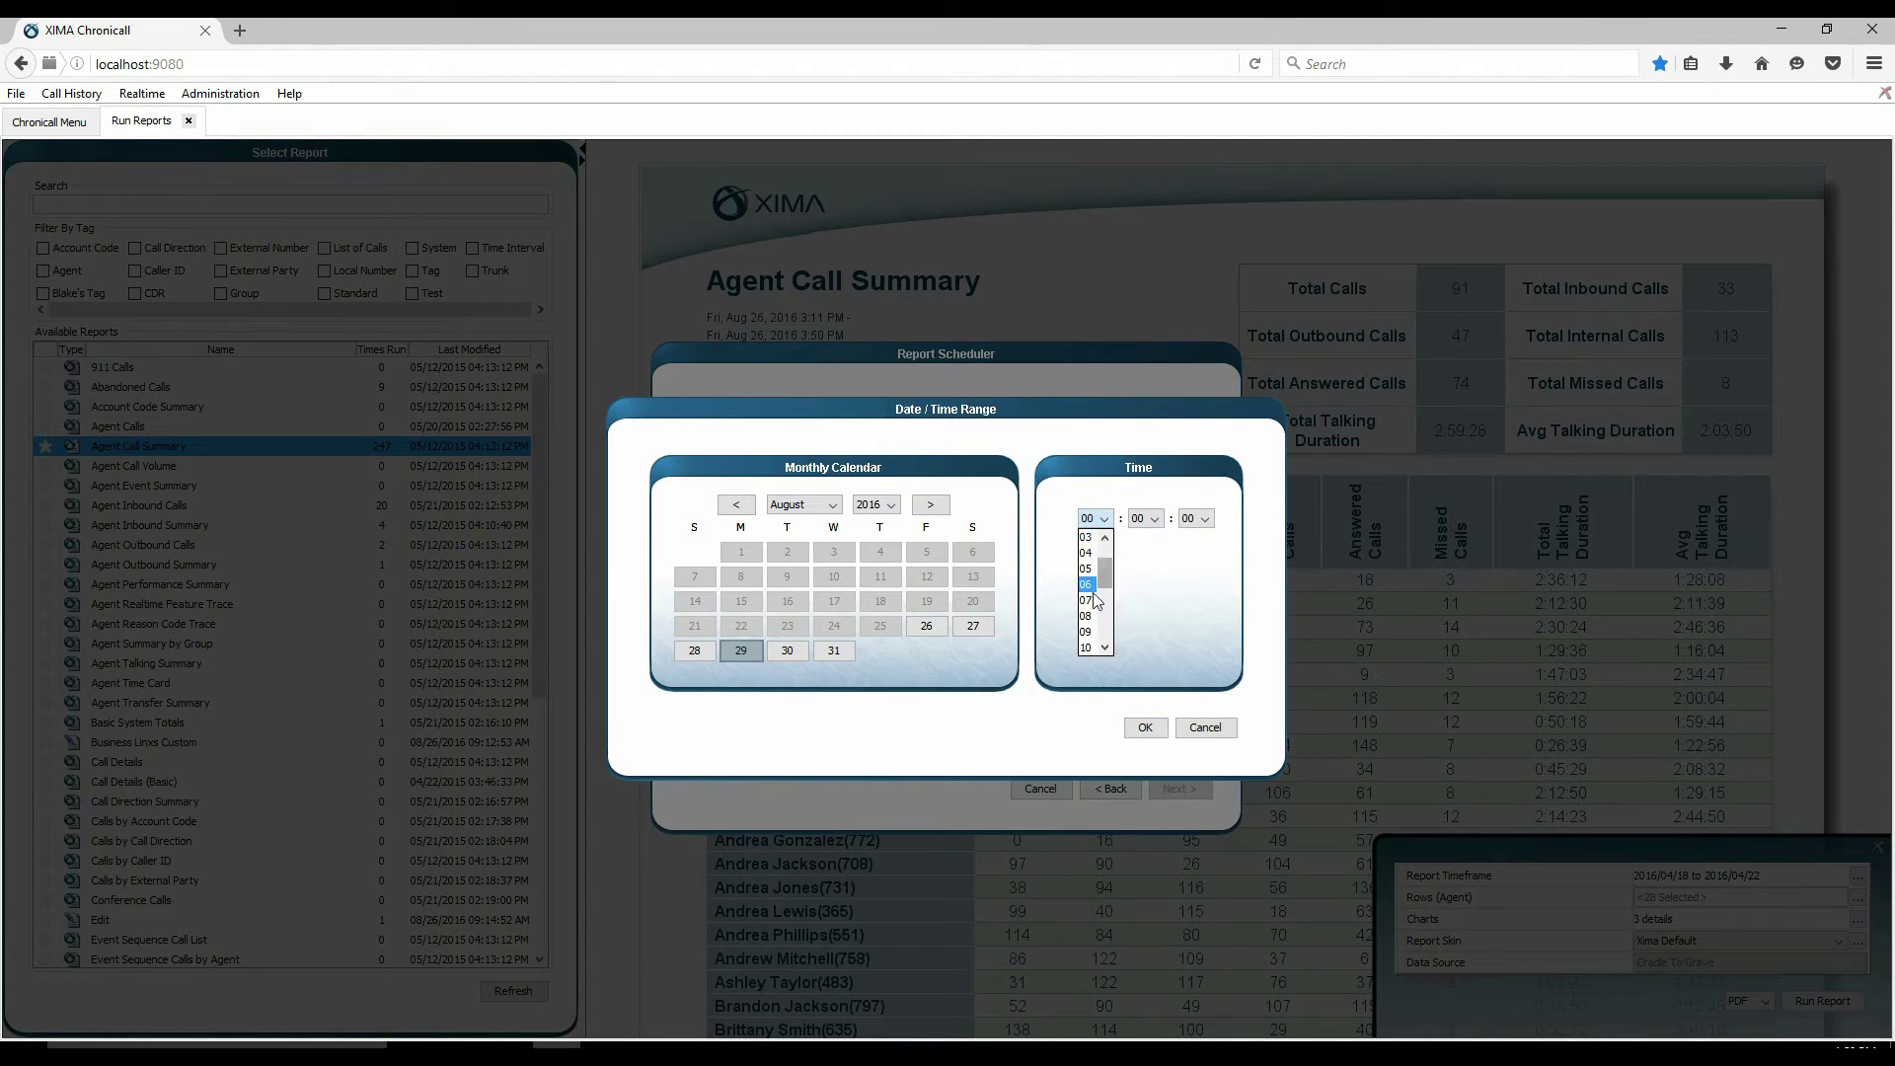
left_click(1089, 600)
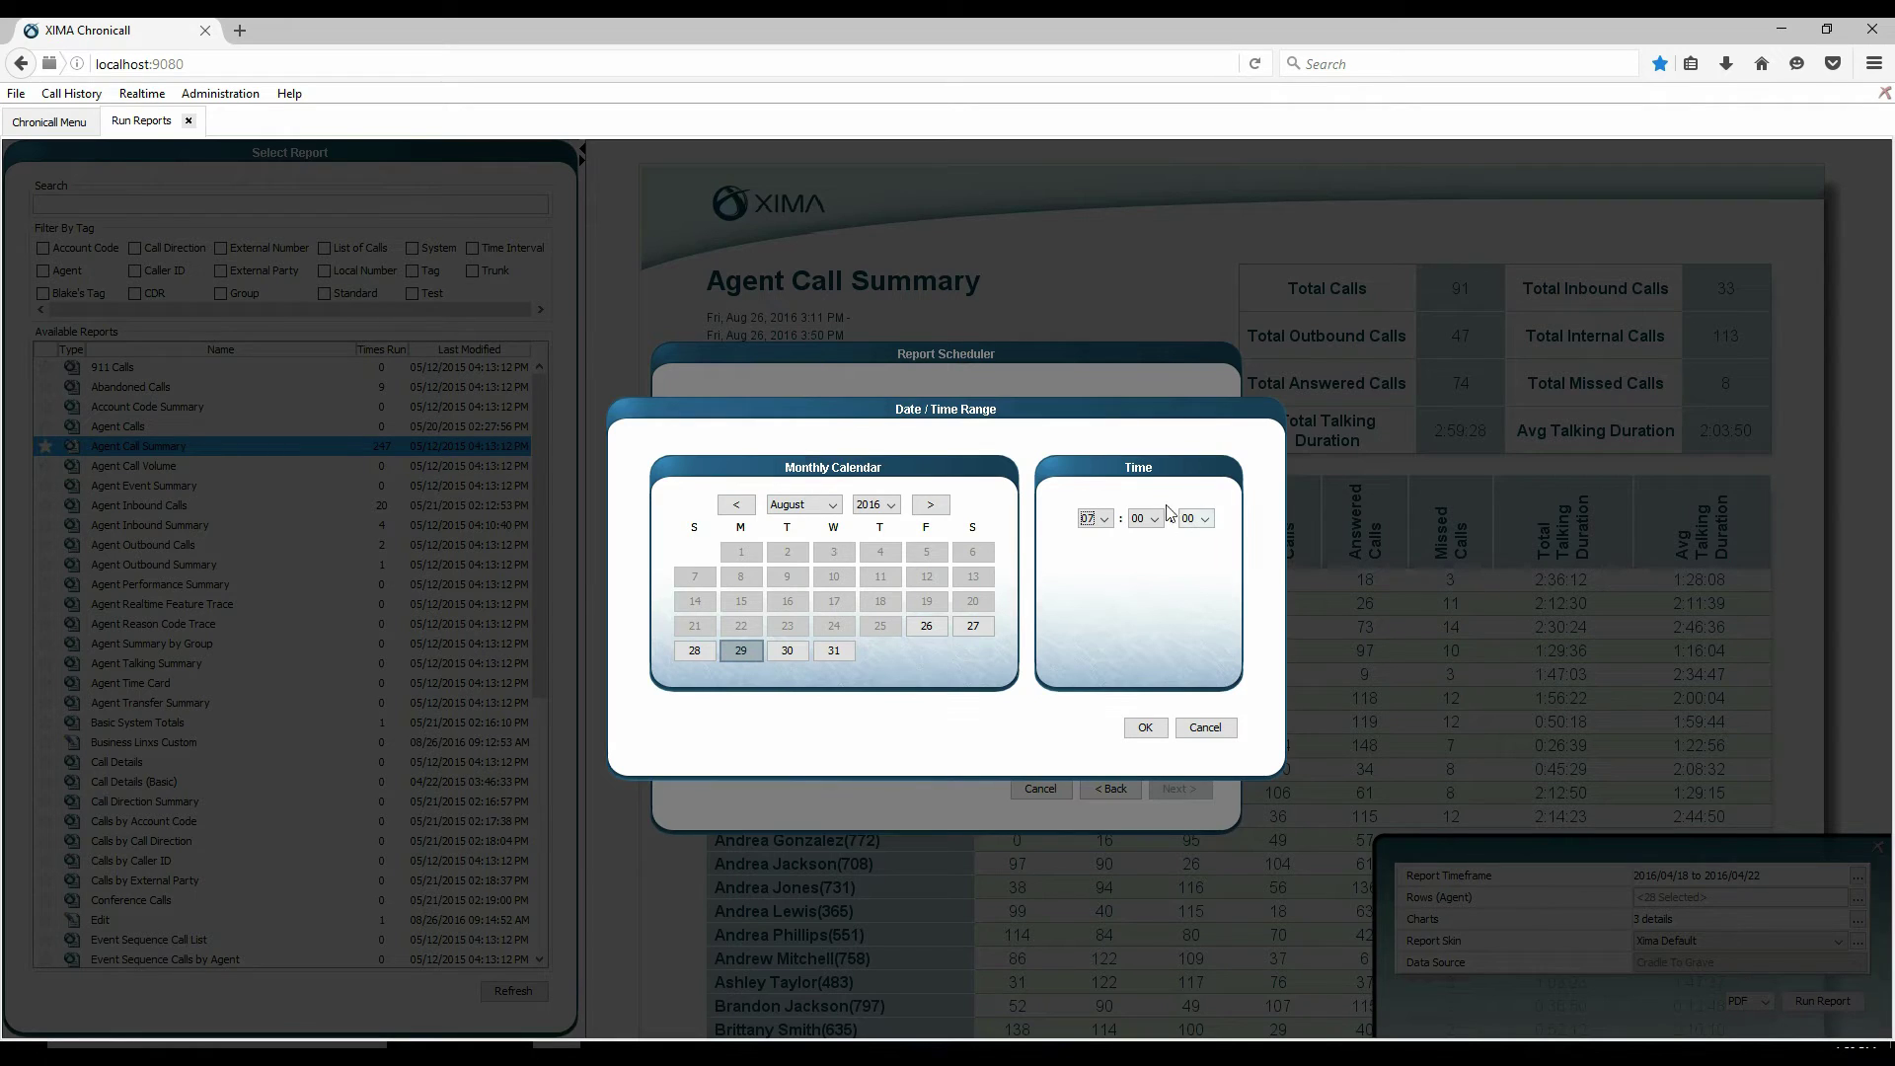
left_click(1160, 726)
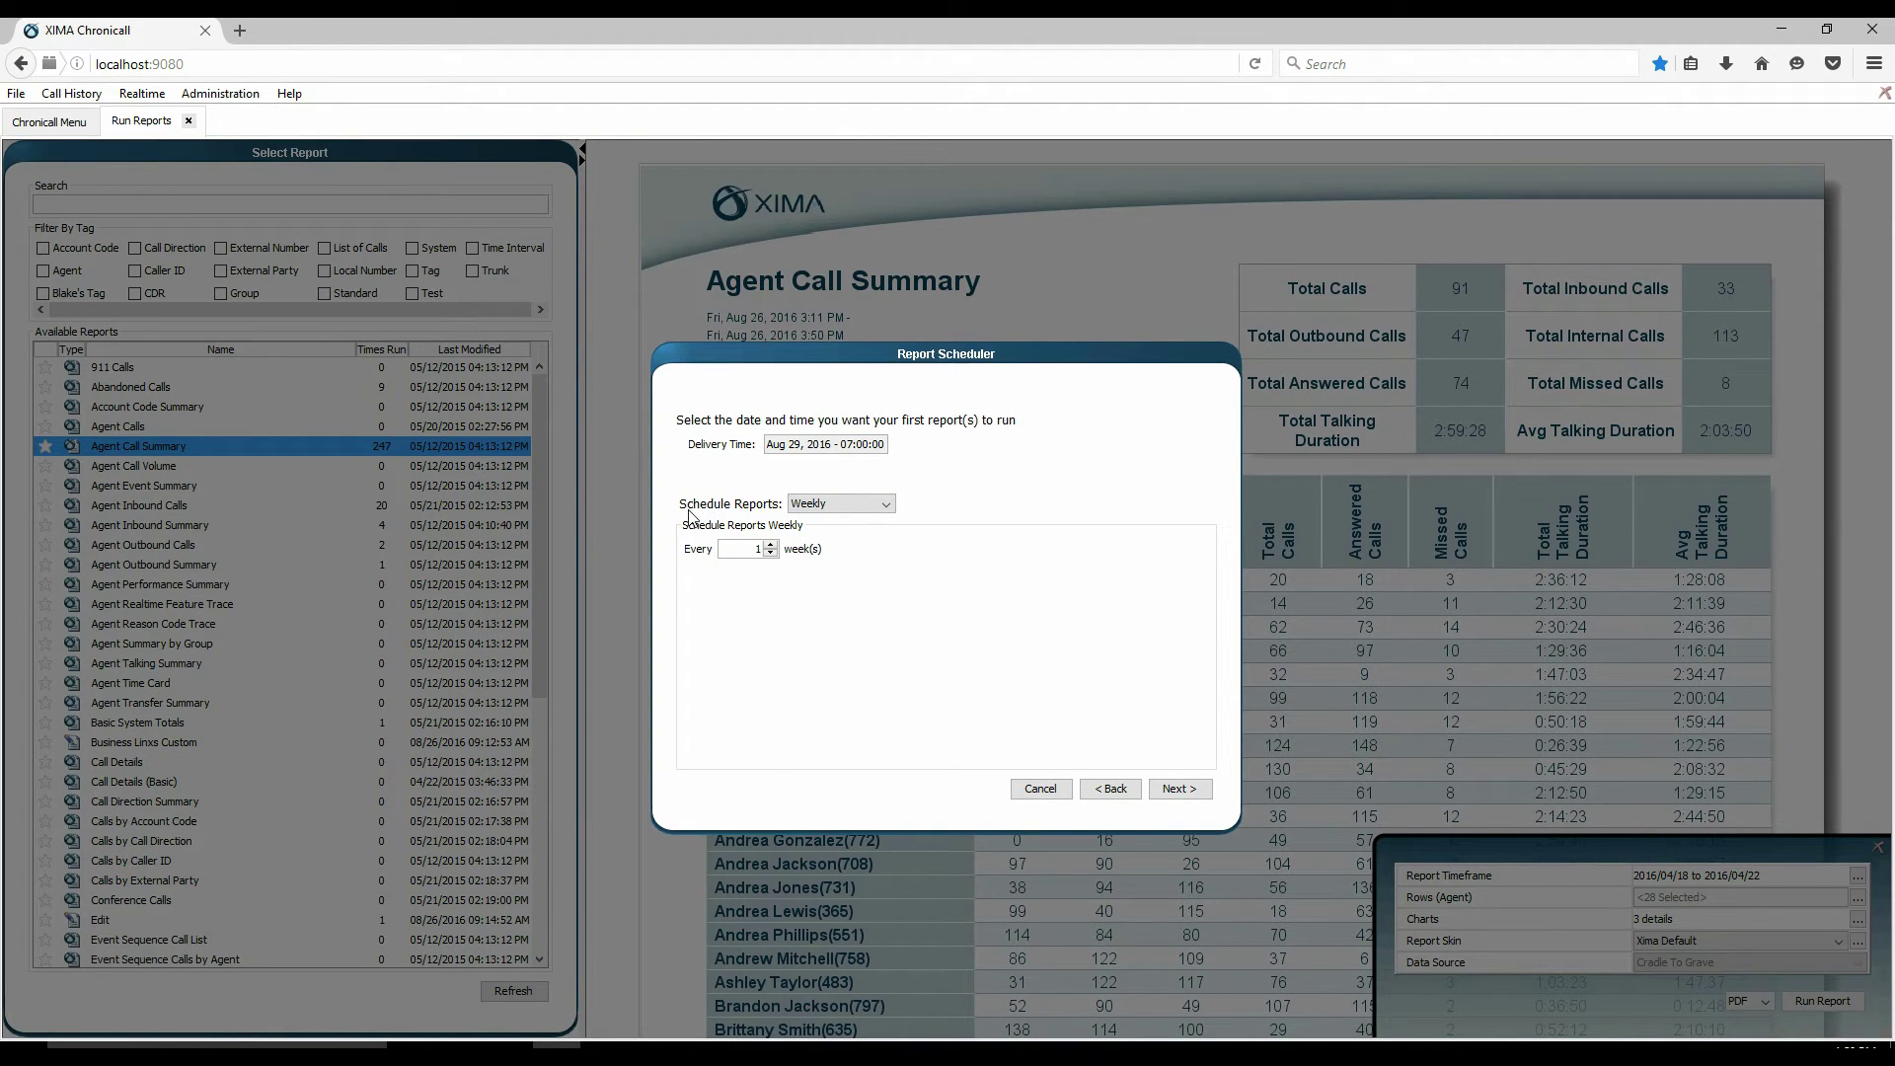
- Keep the schedule weekly, repeating every 1 week, and move to report settings
left_click(846, 510)
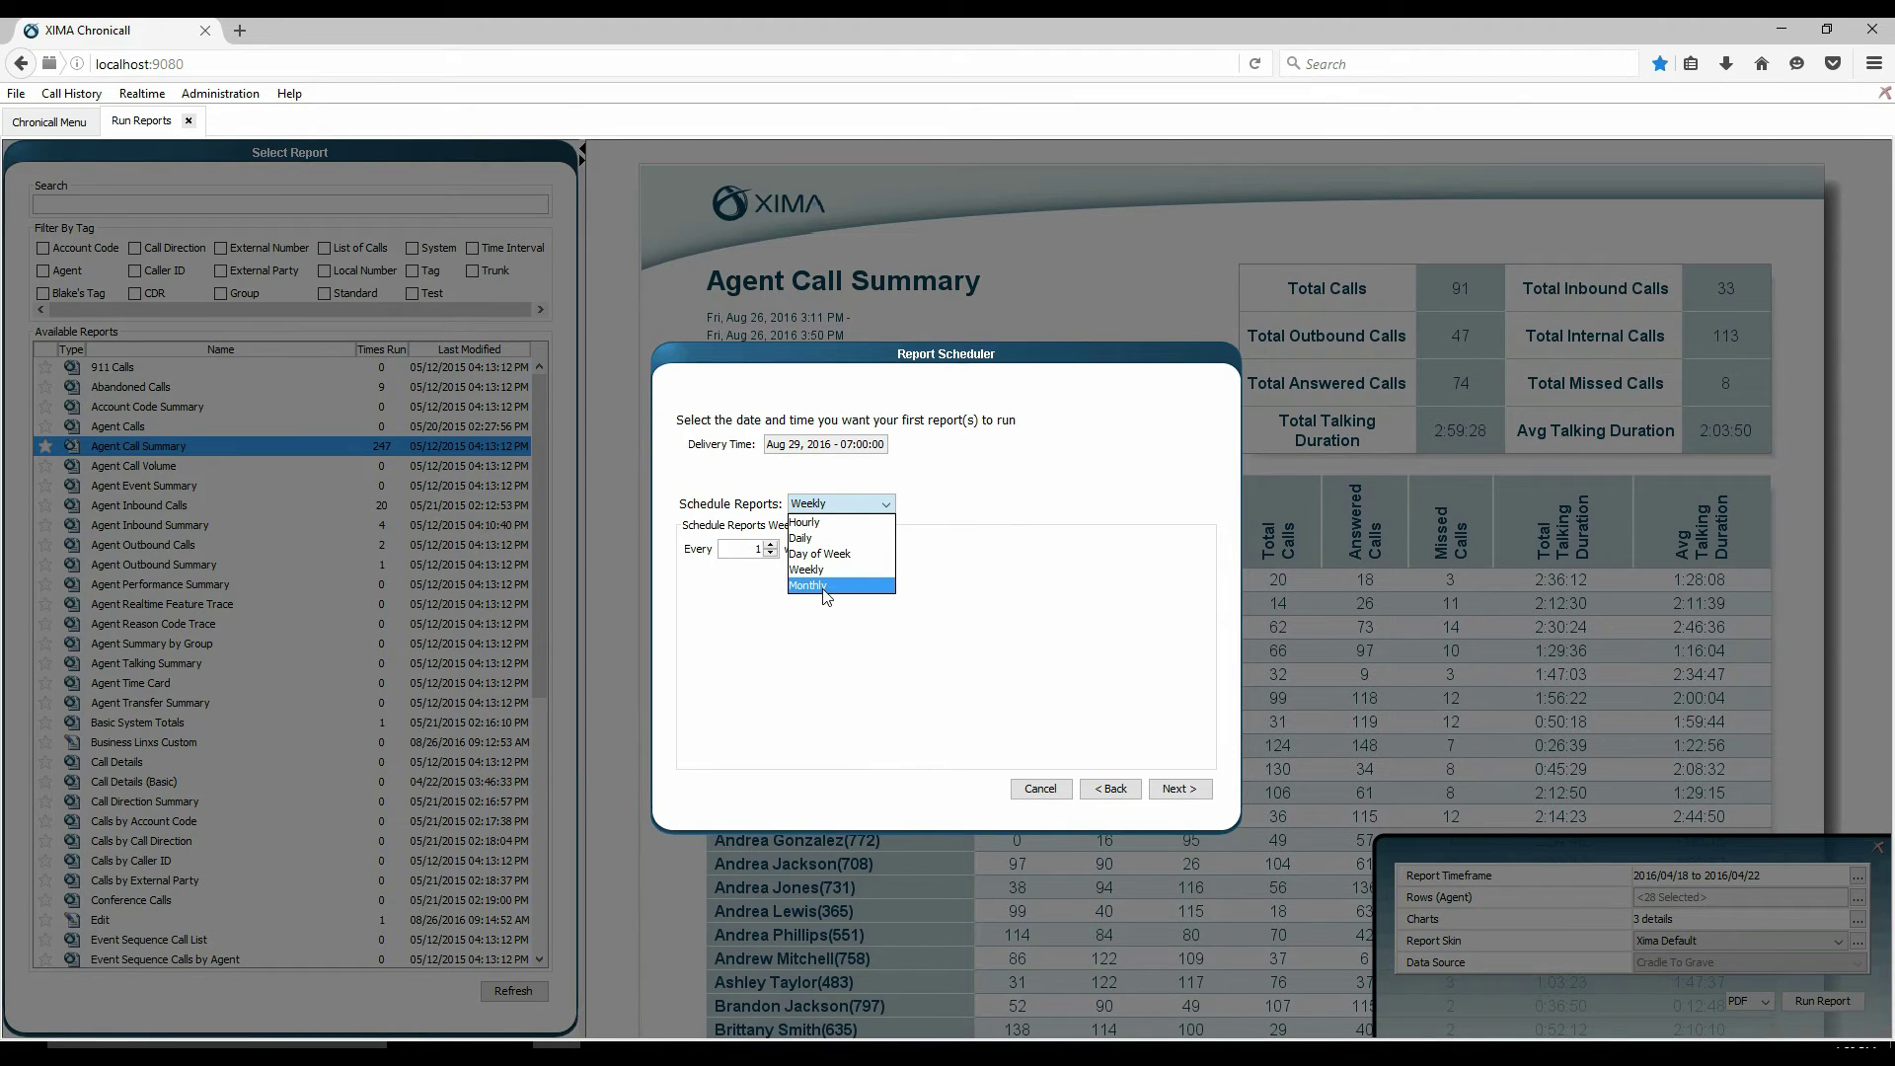
left_click(827, 571)
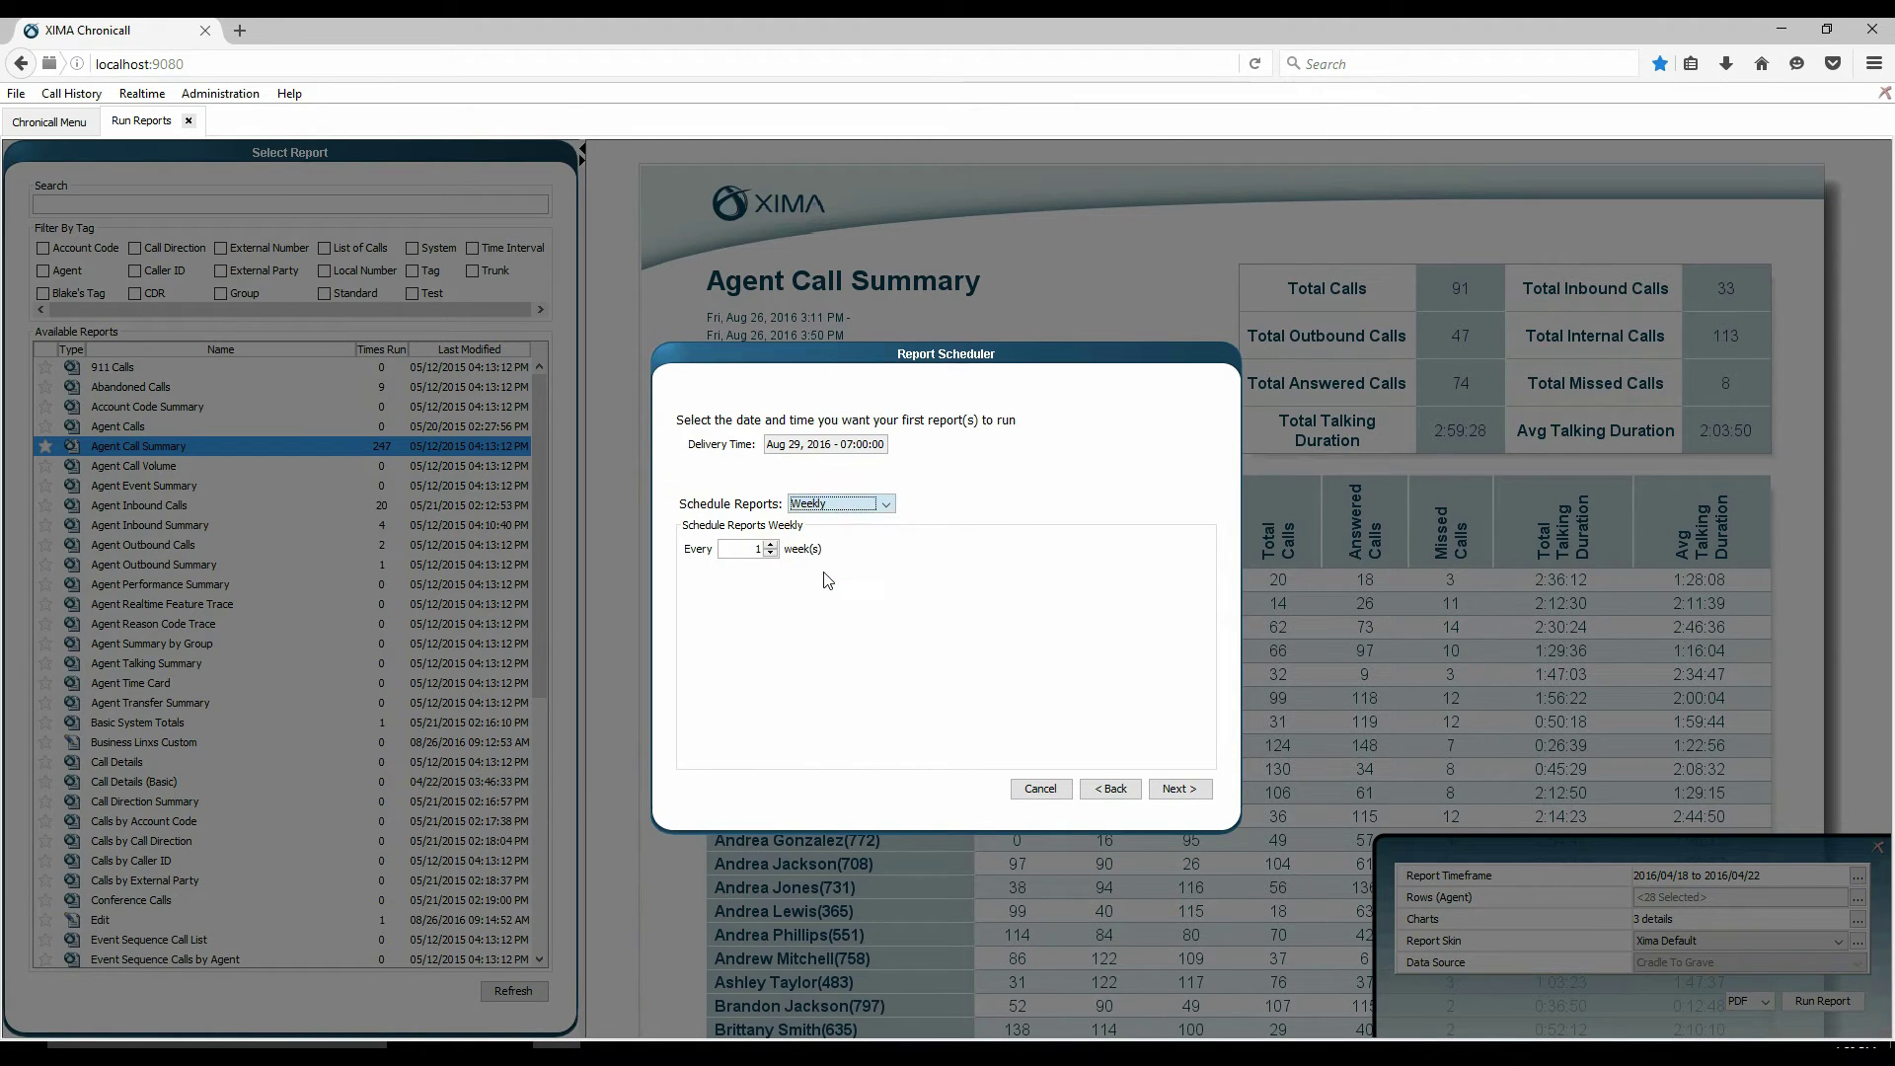
left_click(771, 546)
left_click(771, 546)
left_click(771, 553)
left_click(771, 553)
left_click(1181, 788)
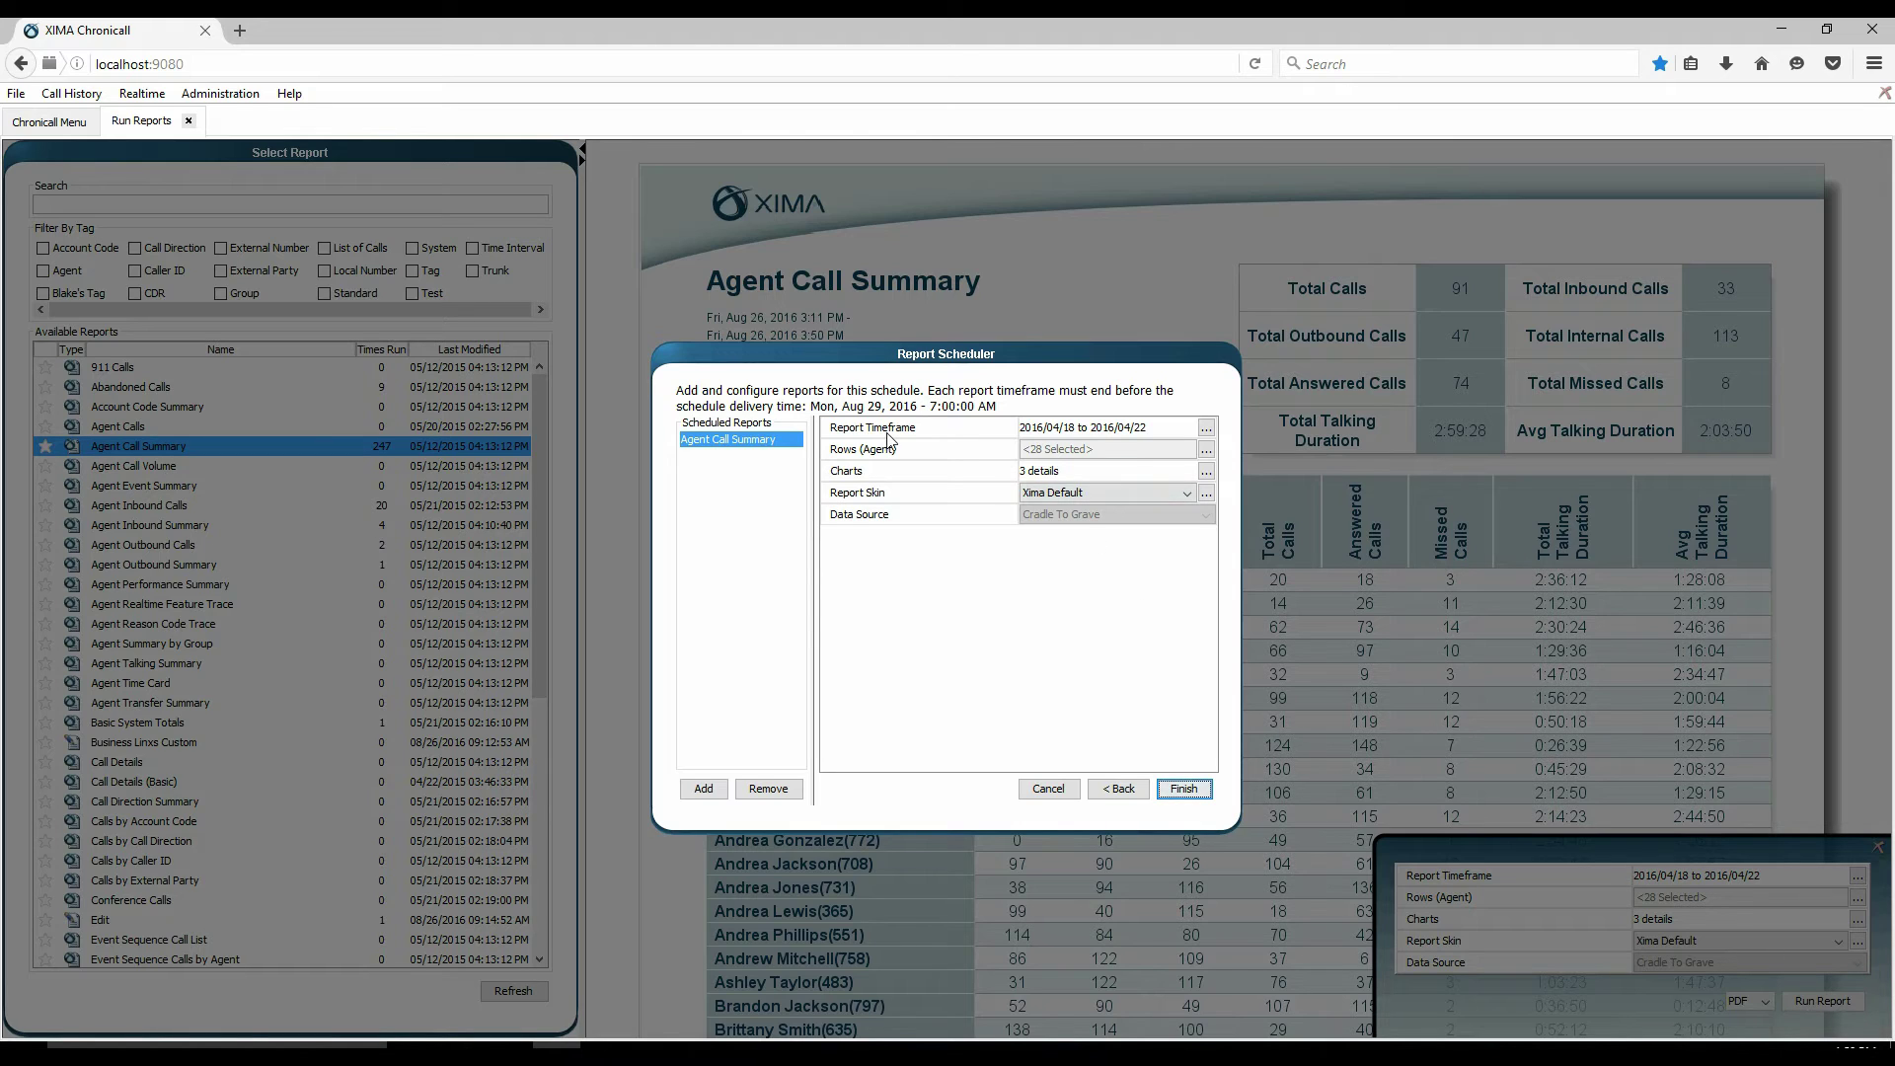
- Open the Timeframe calendar for the Agent Call Summary report
left_click(1207, 429)
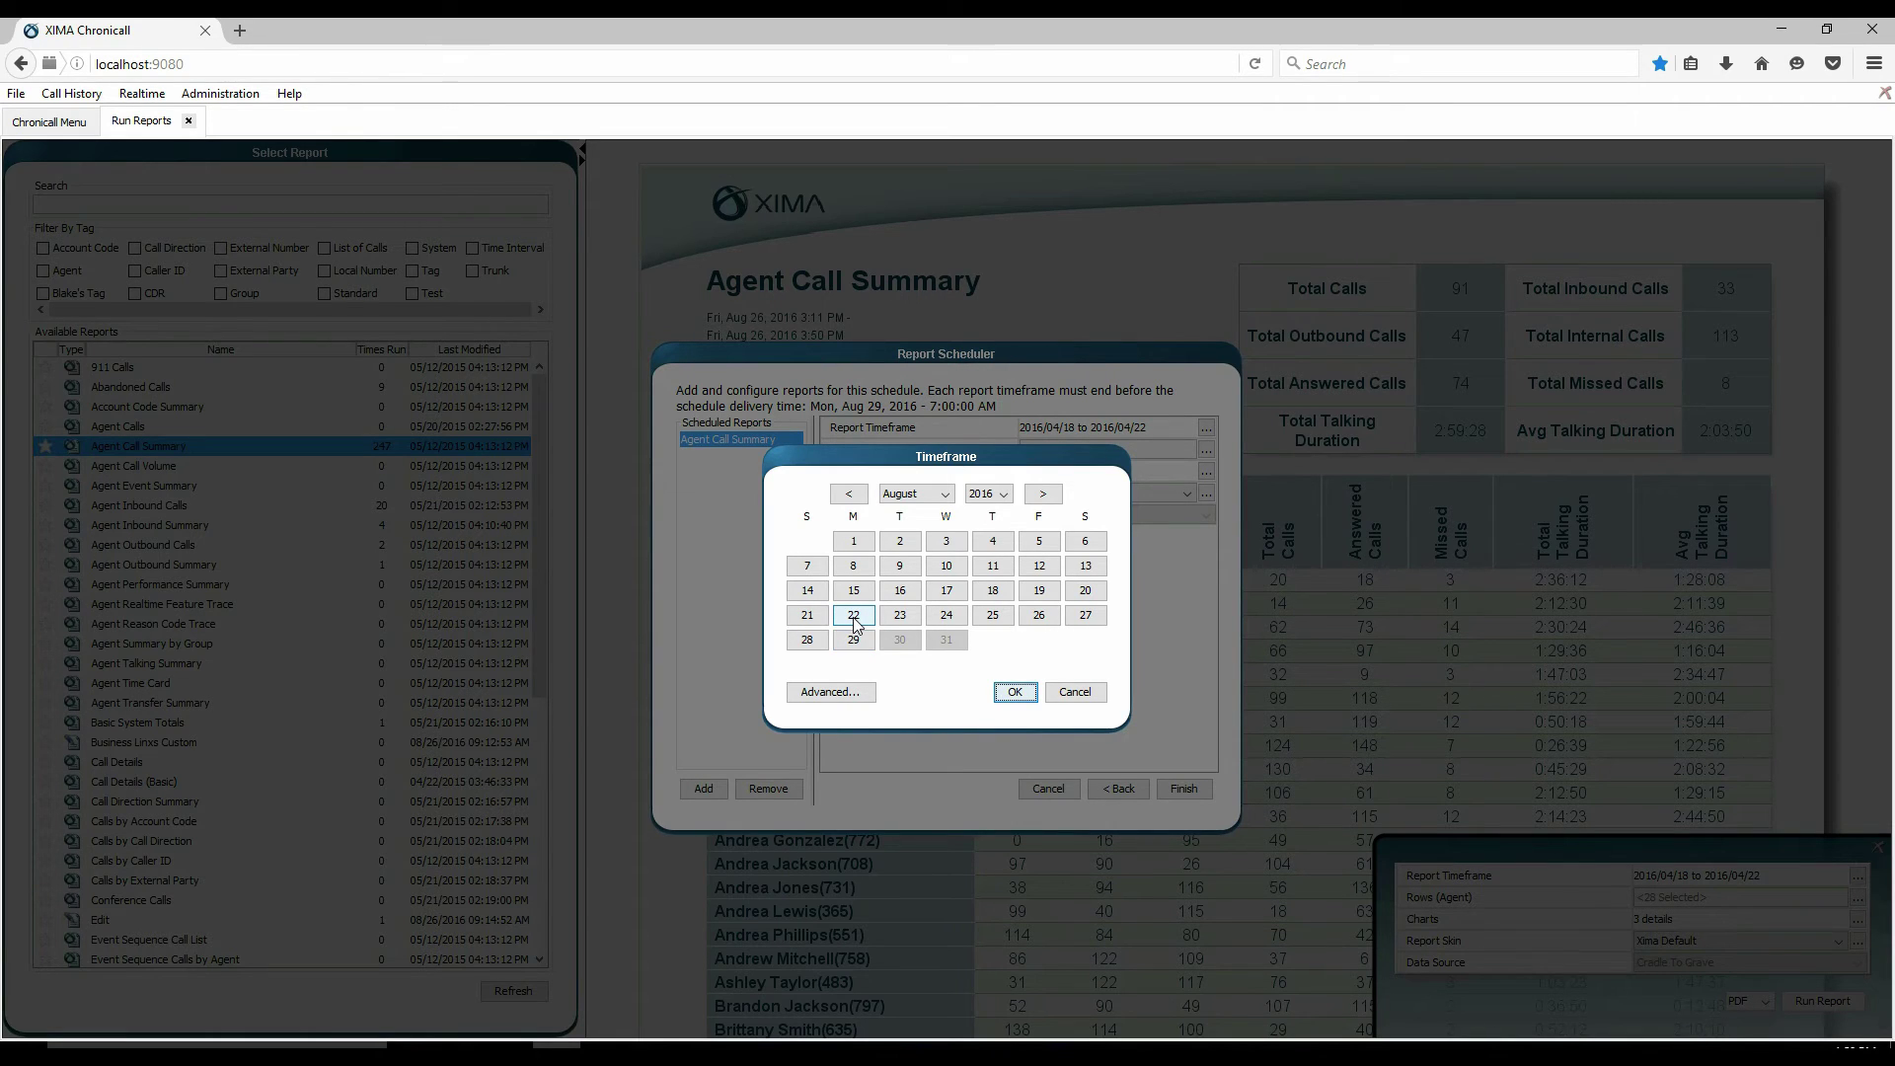
- Select August 22–26, 2016 as the report timeframe and confirm
left_click_drag(854, 618, 1044, 628)
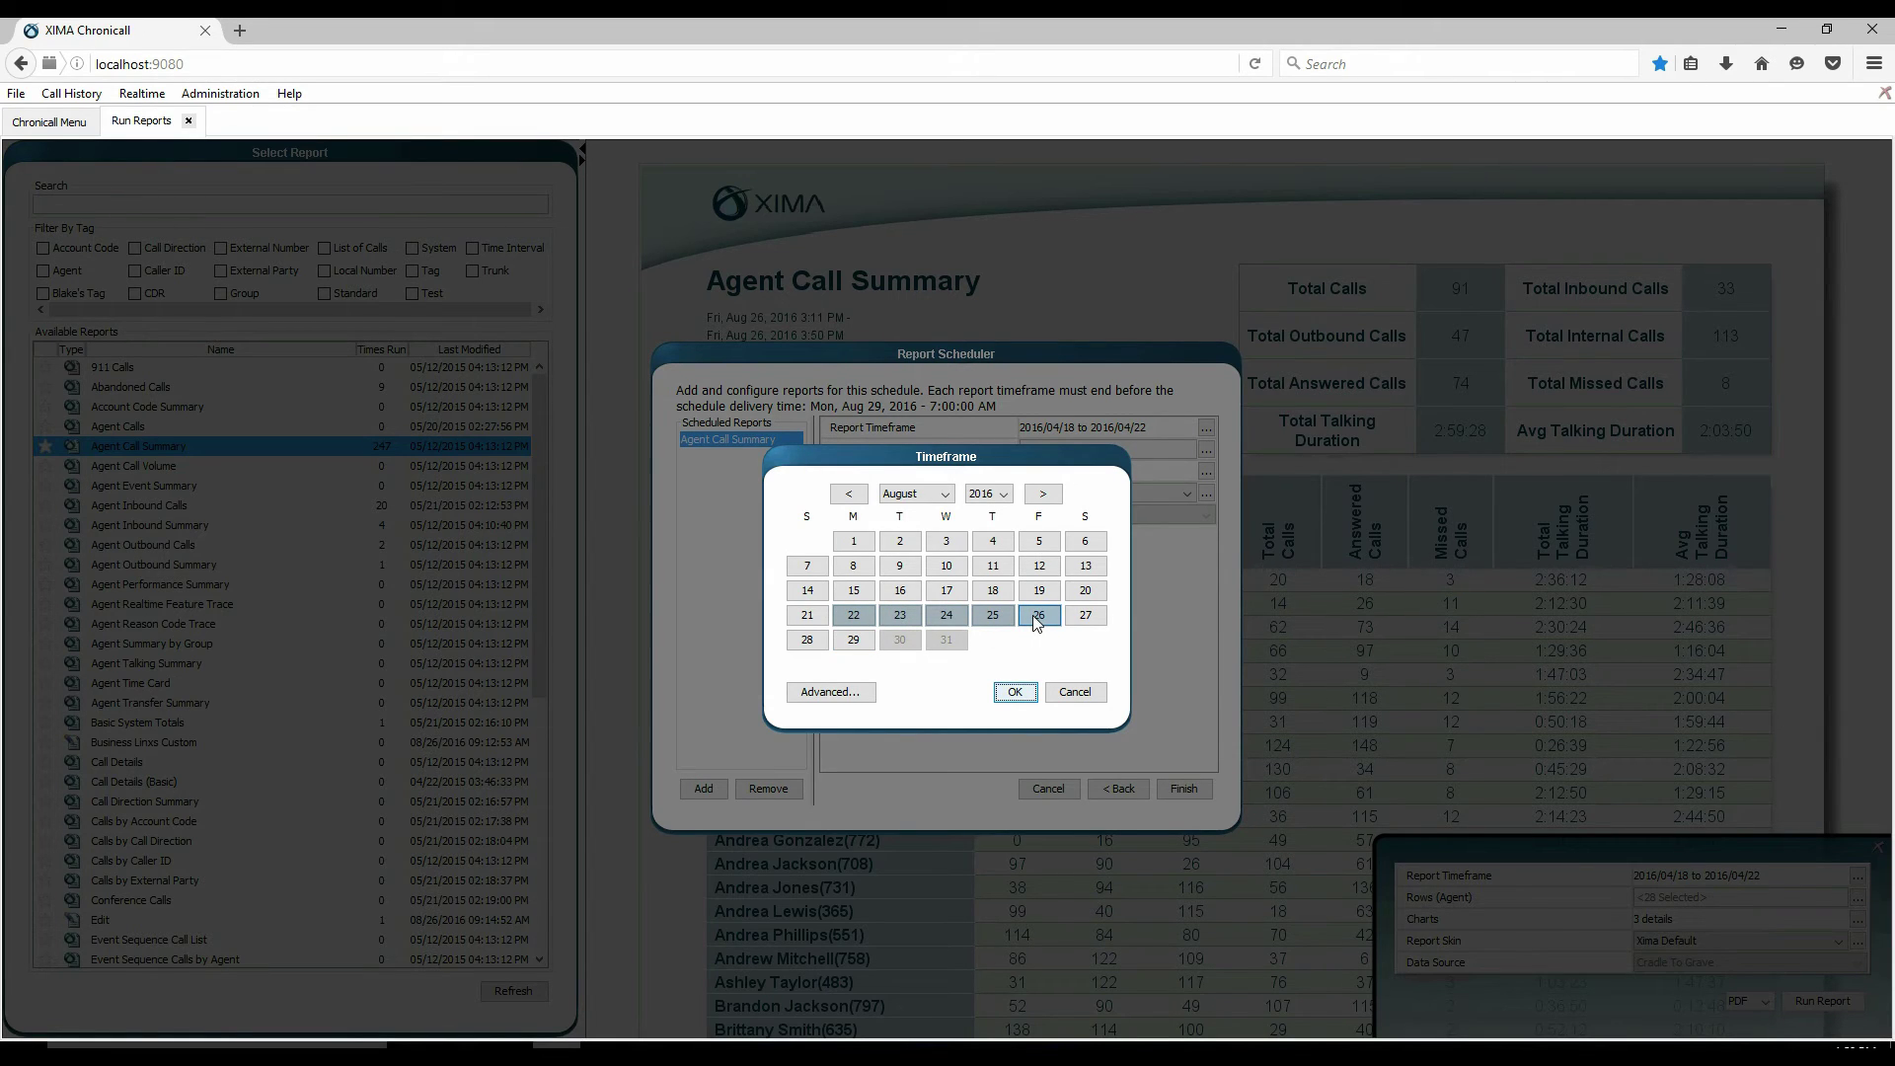
left_click(1044, 493)
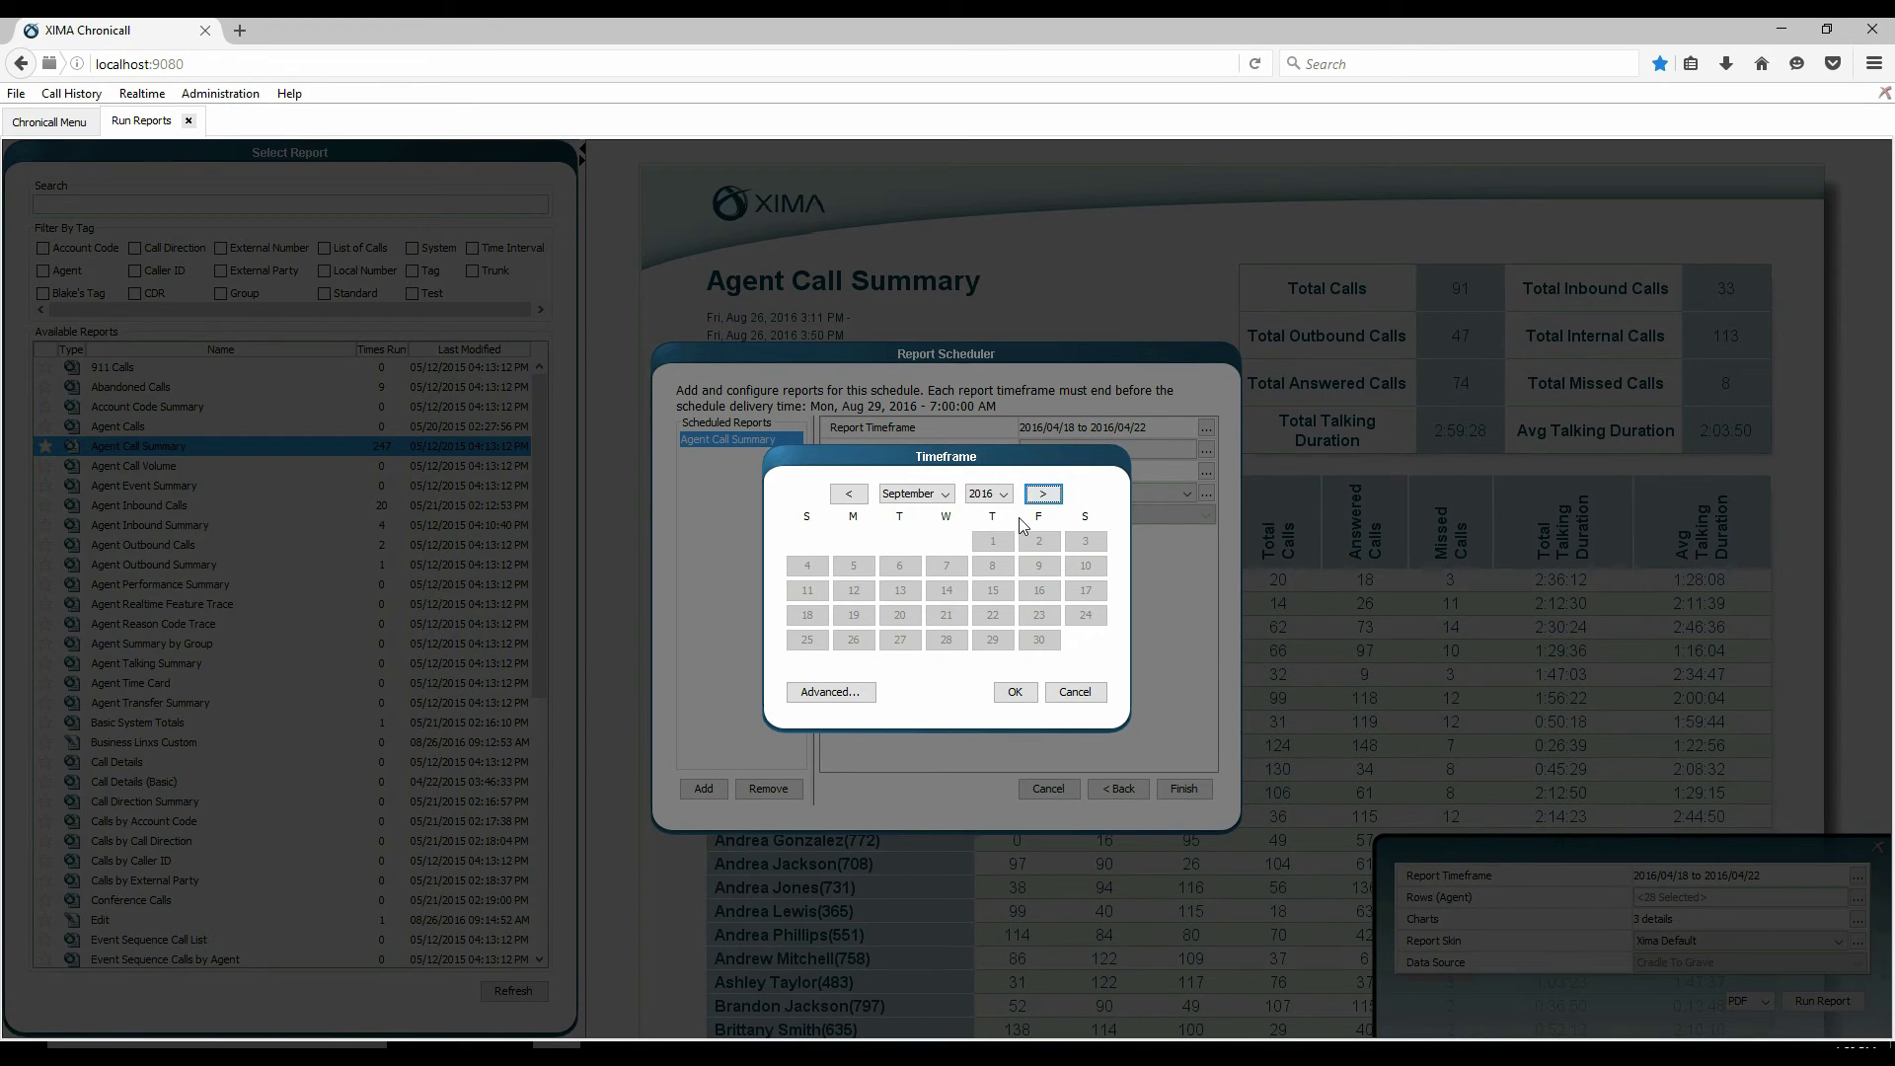
left_click(849, 496)
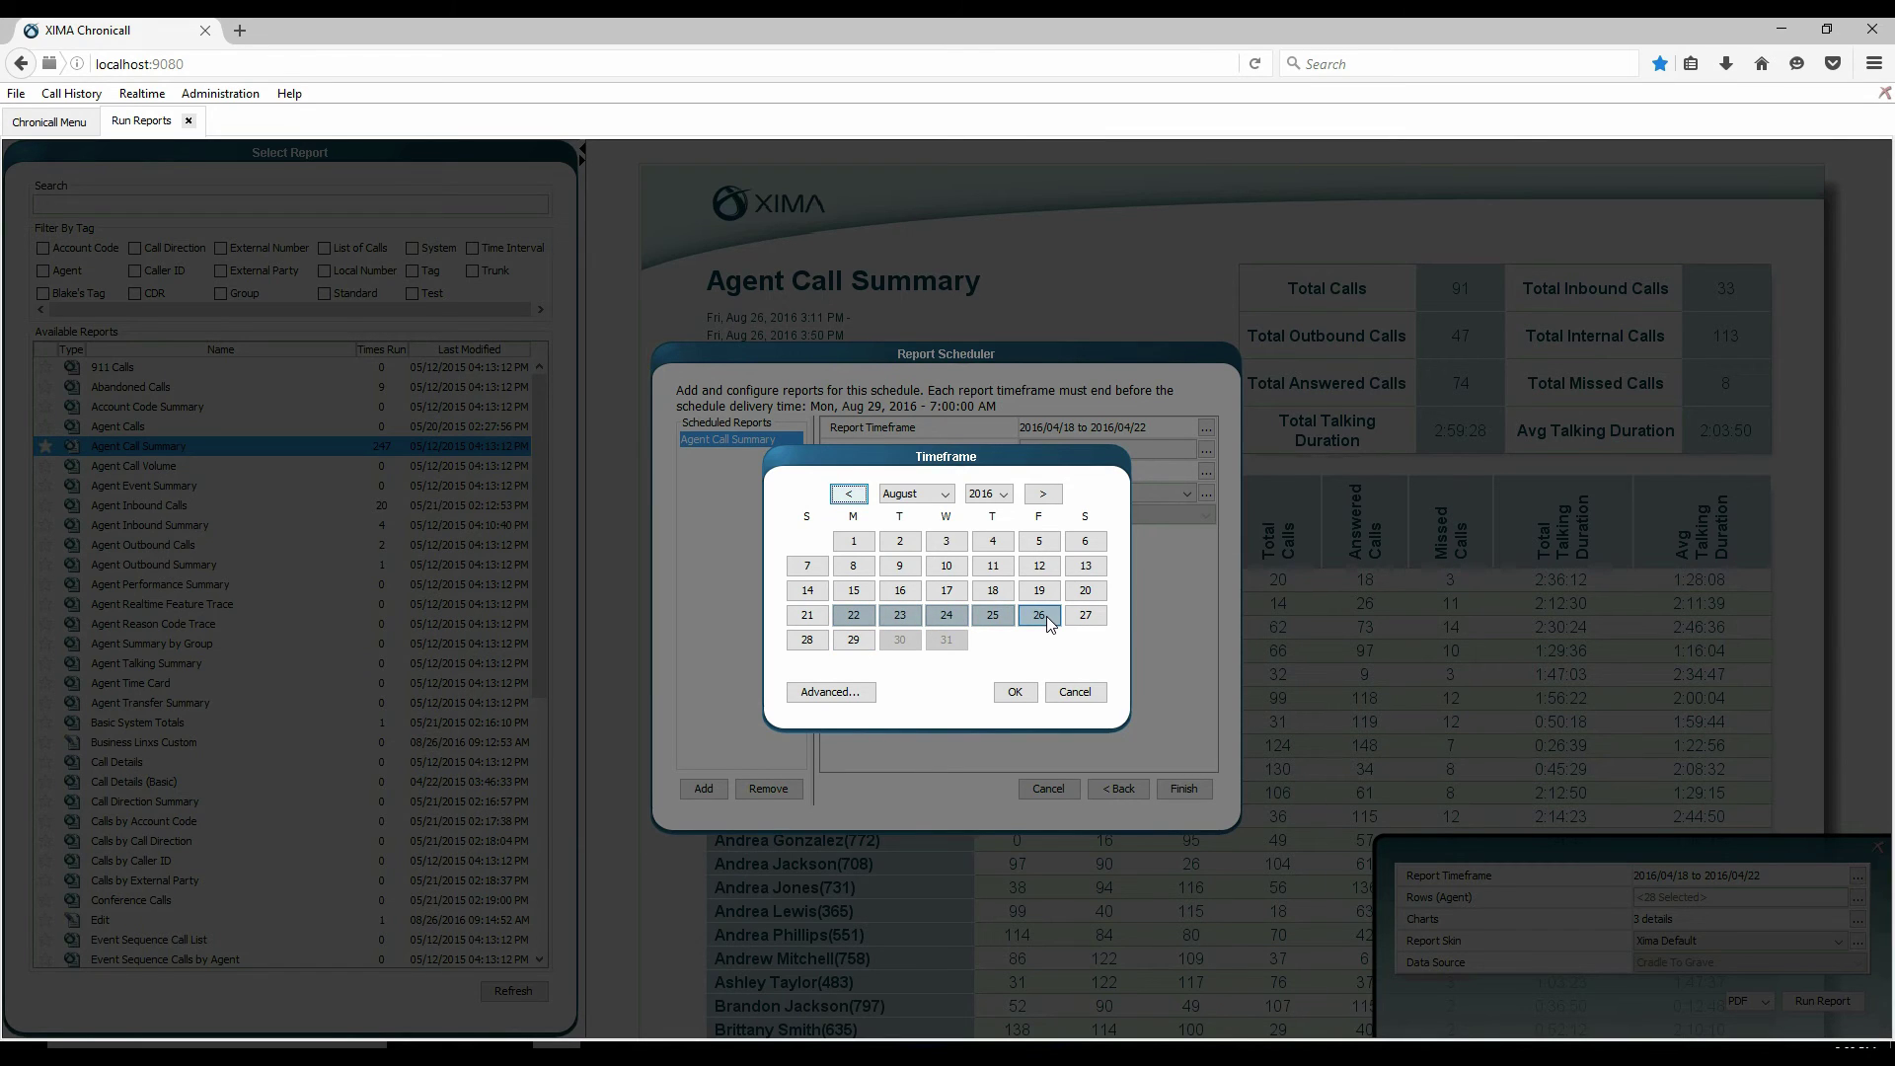
left_click(1017, 692)
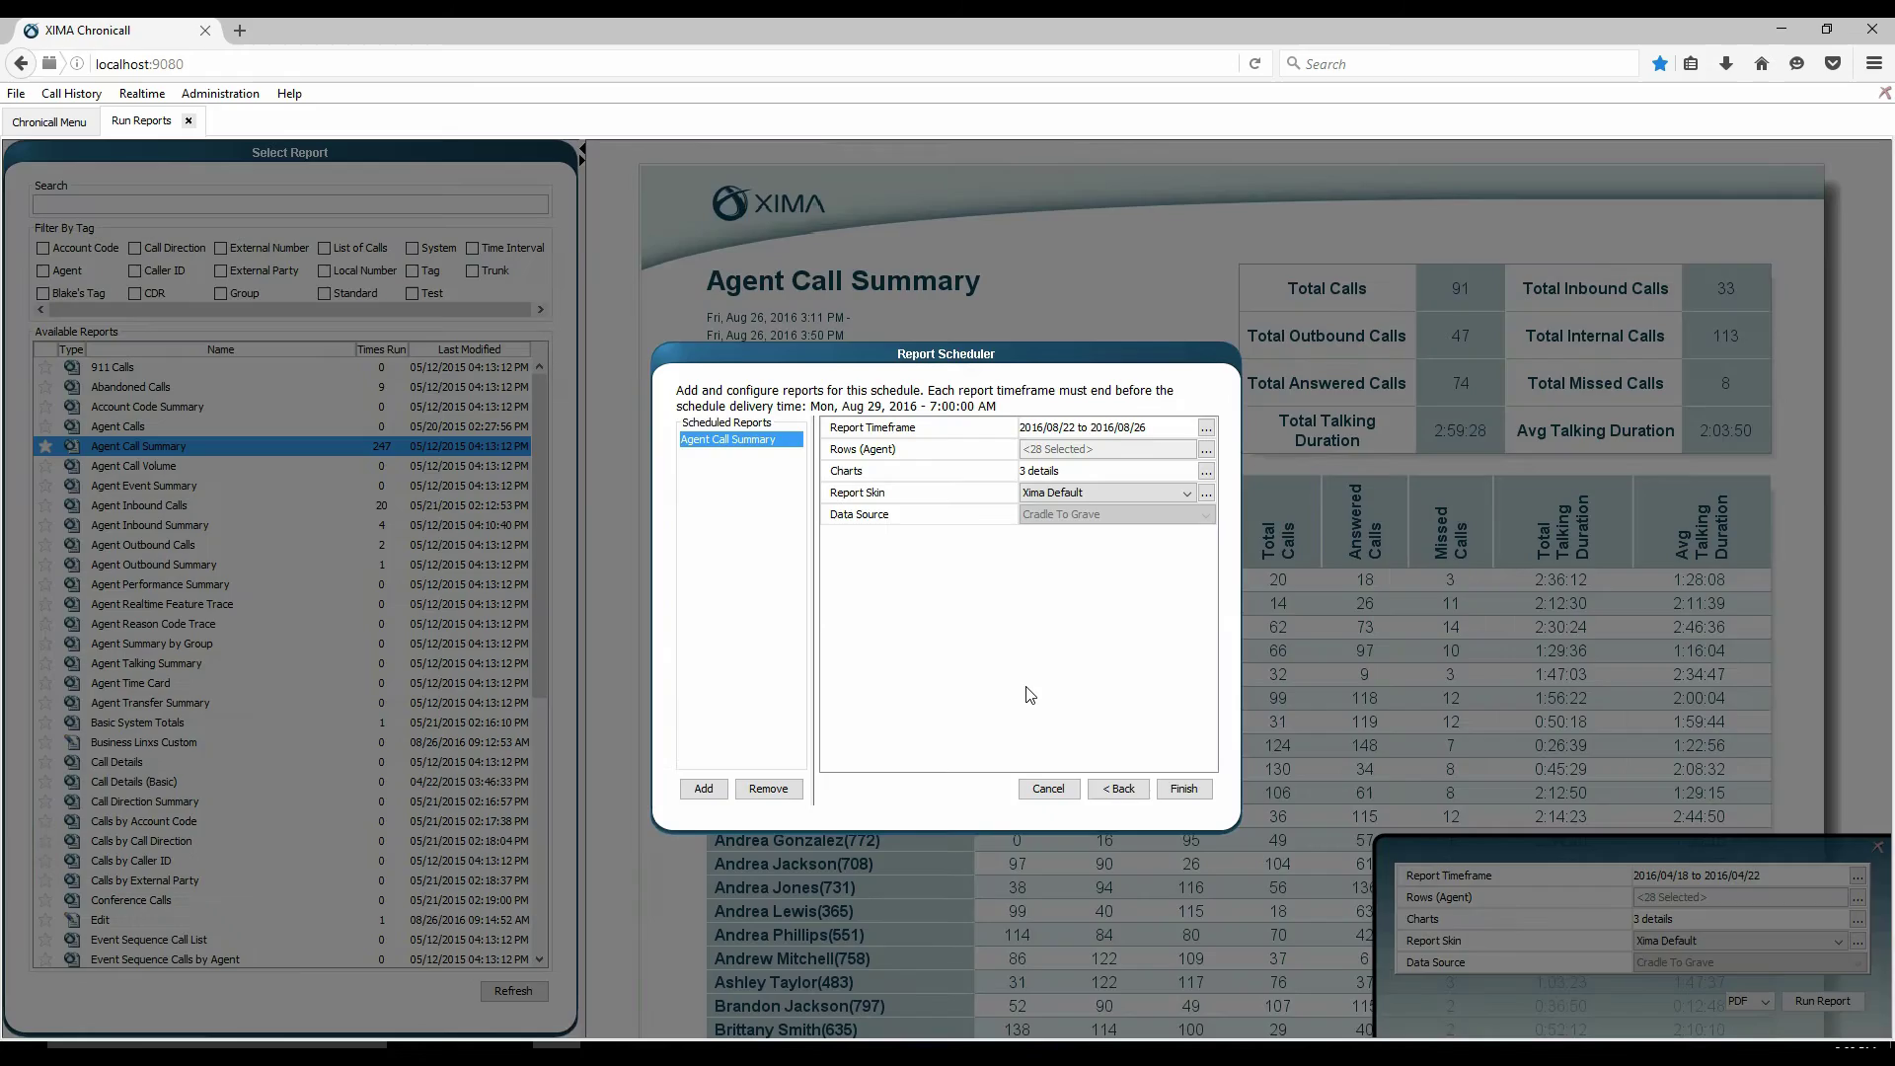
- Review the report's agent list and chart settings, leaving both unchanged
left_click(1205, 449)
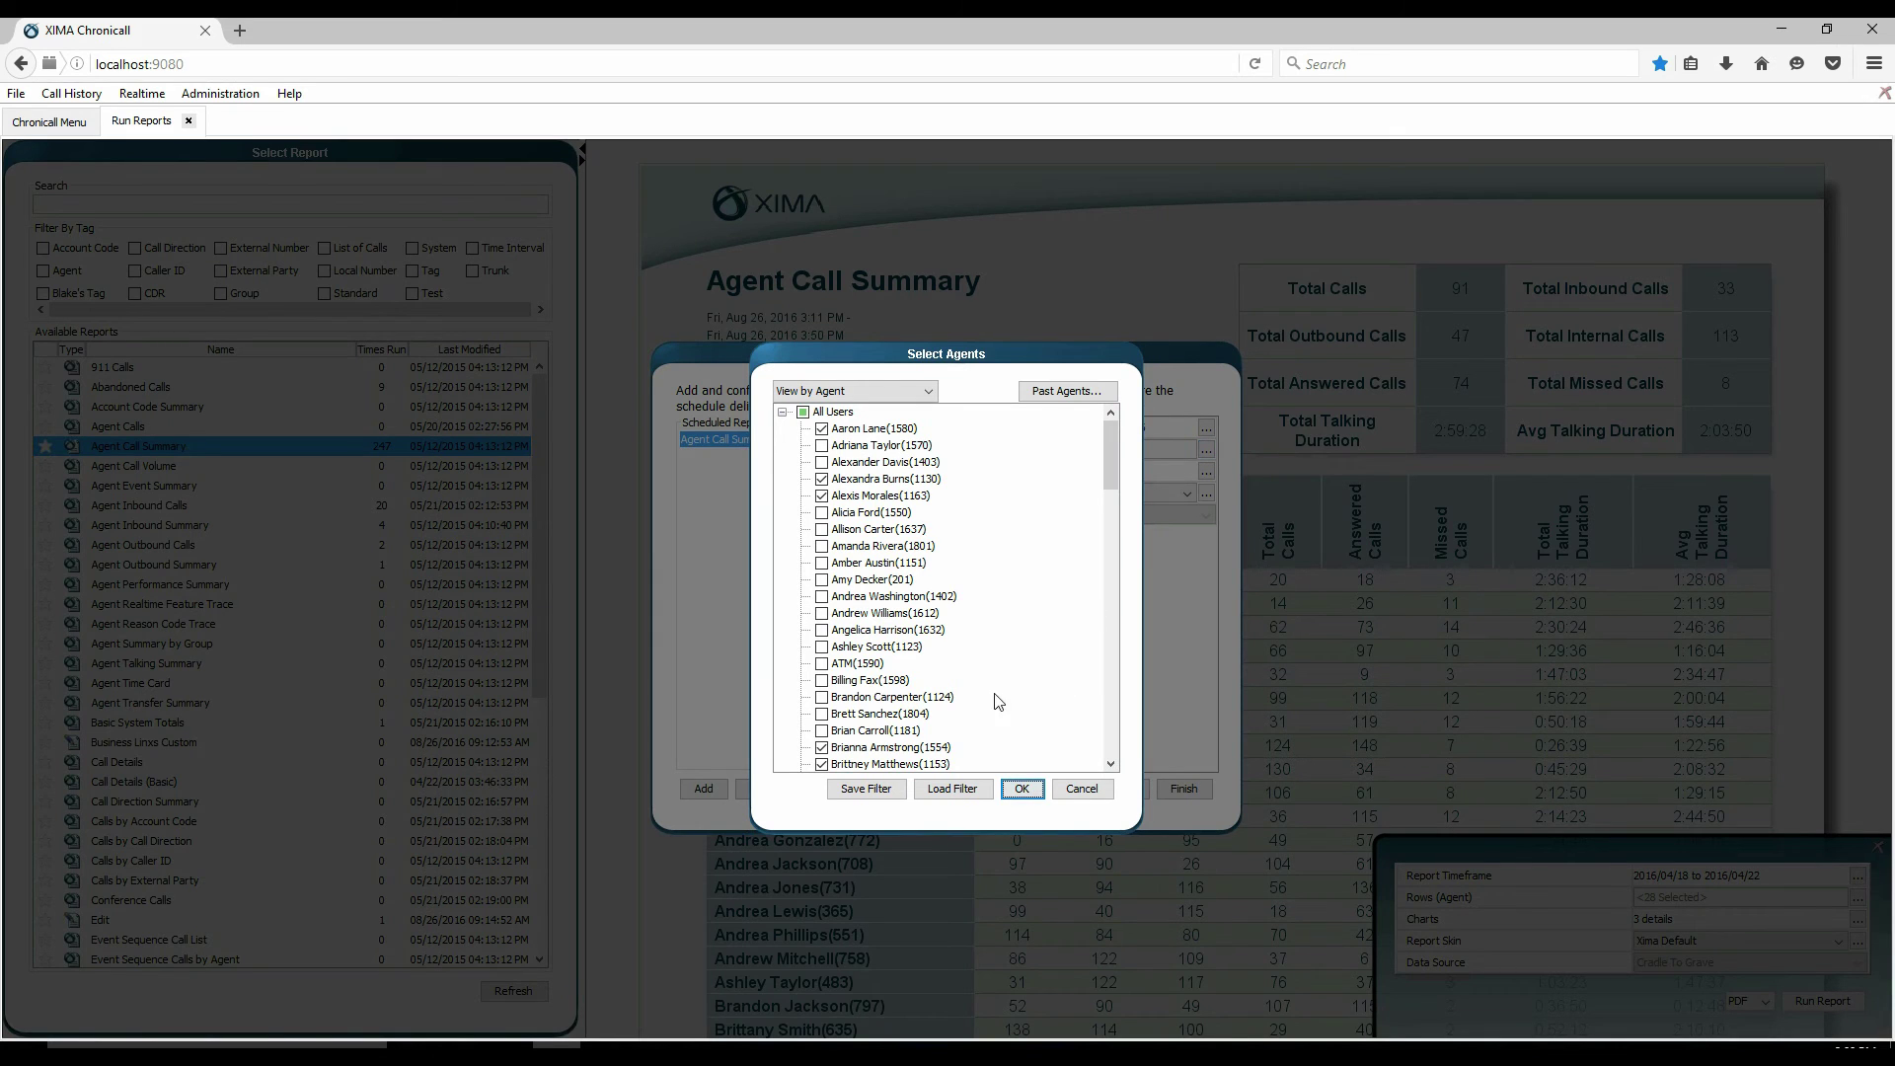
left_click(1082, 789)
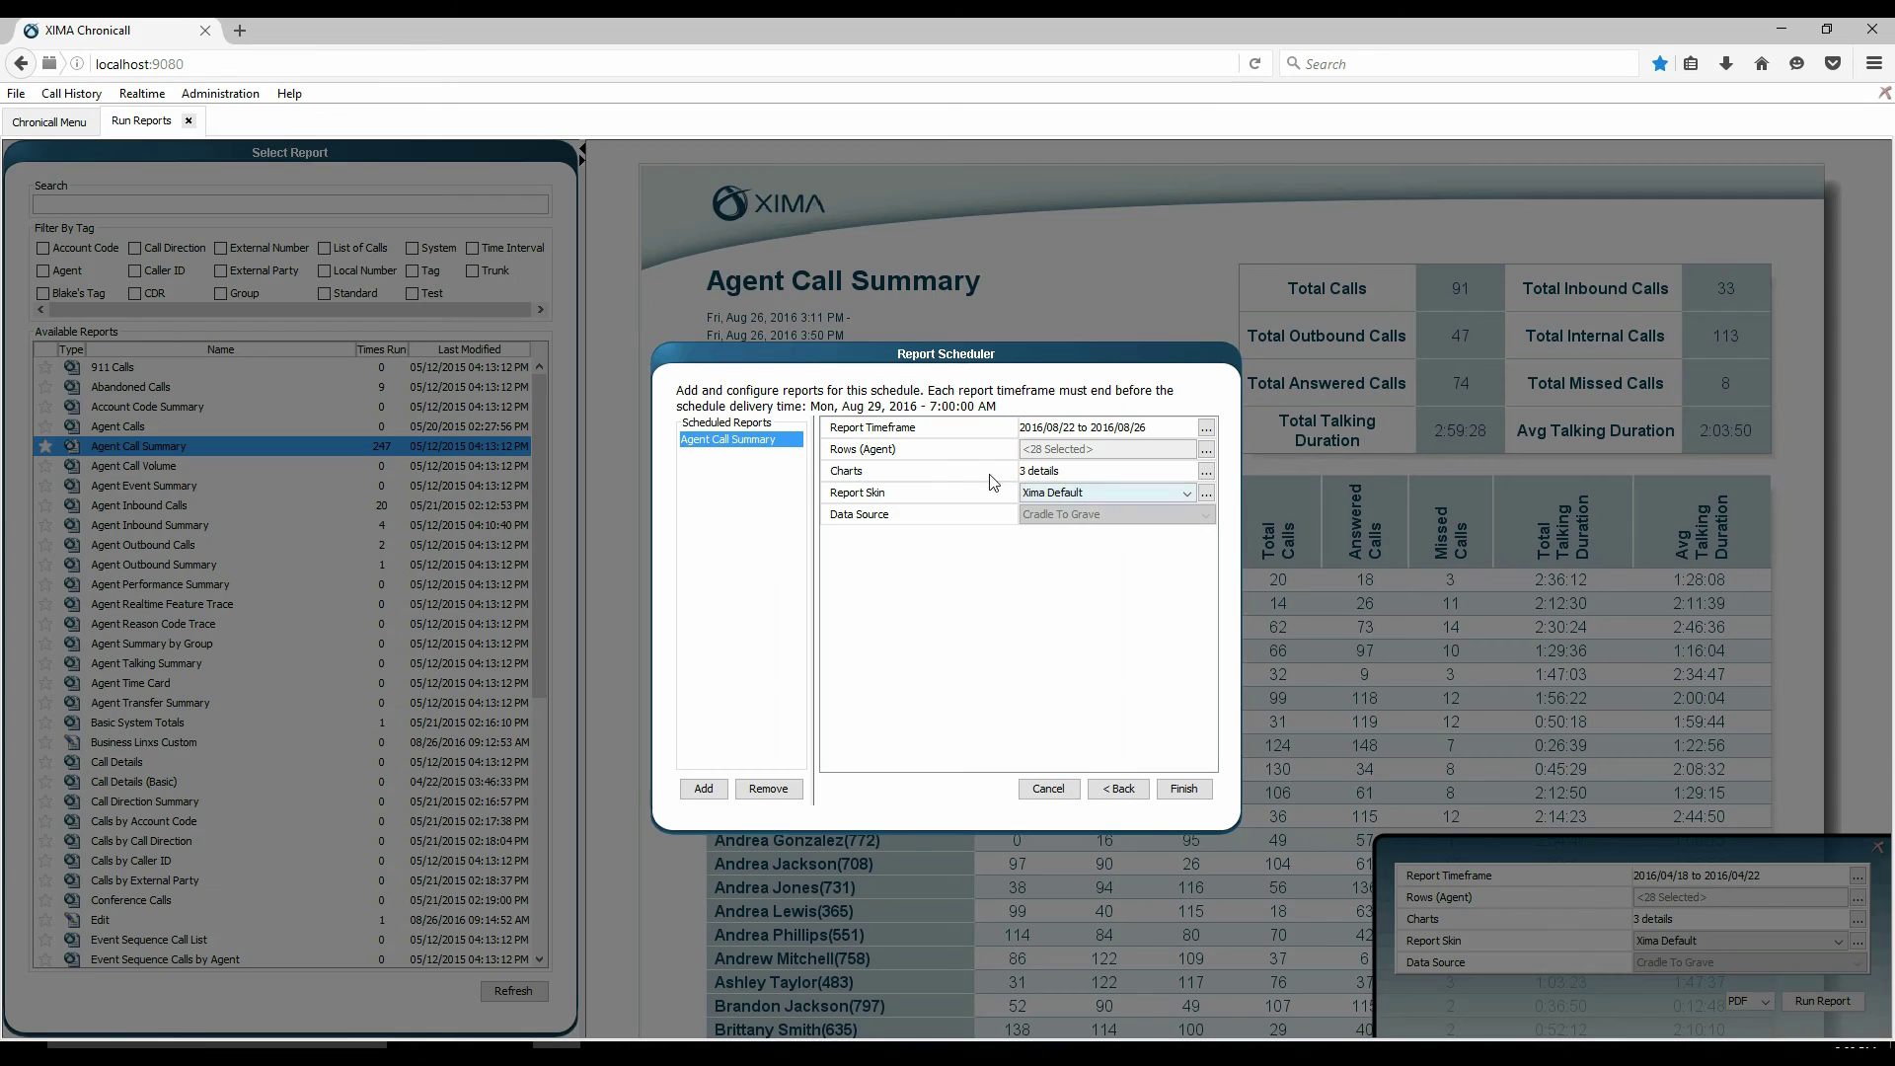
left_click(1134, 474)
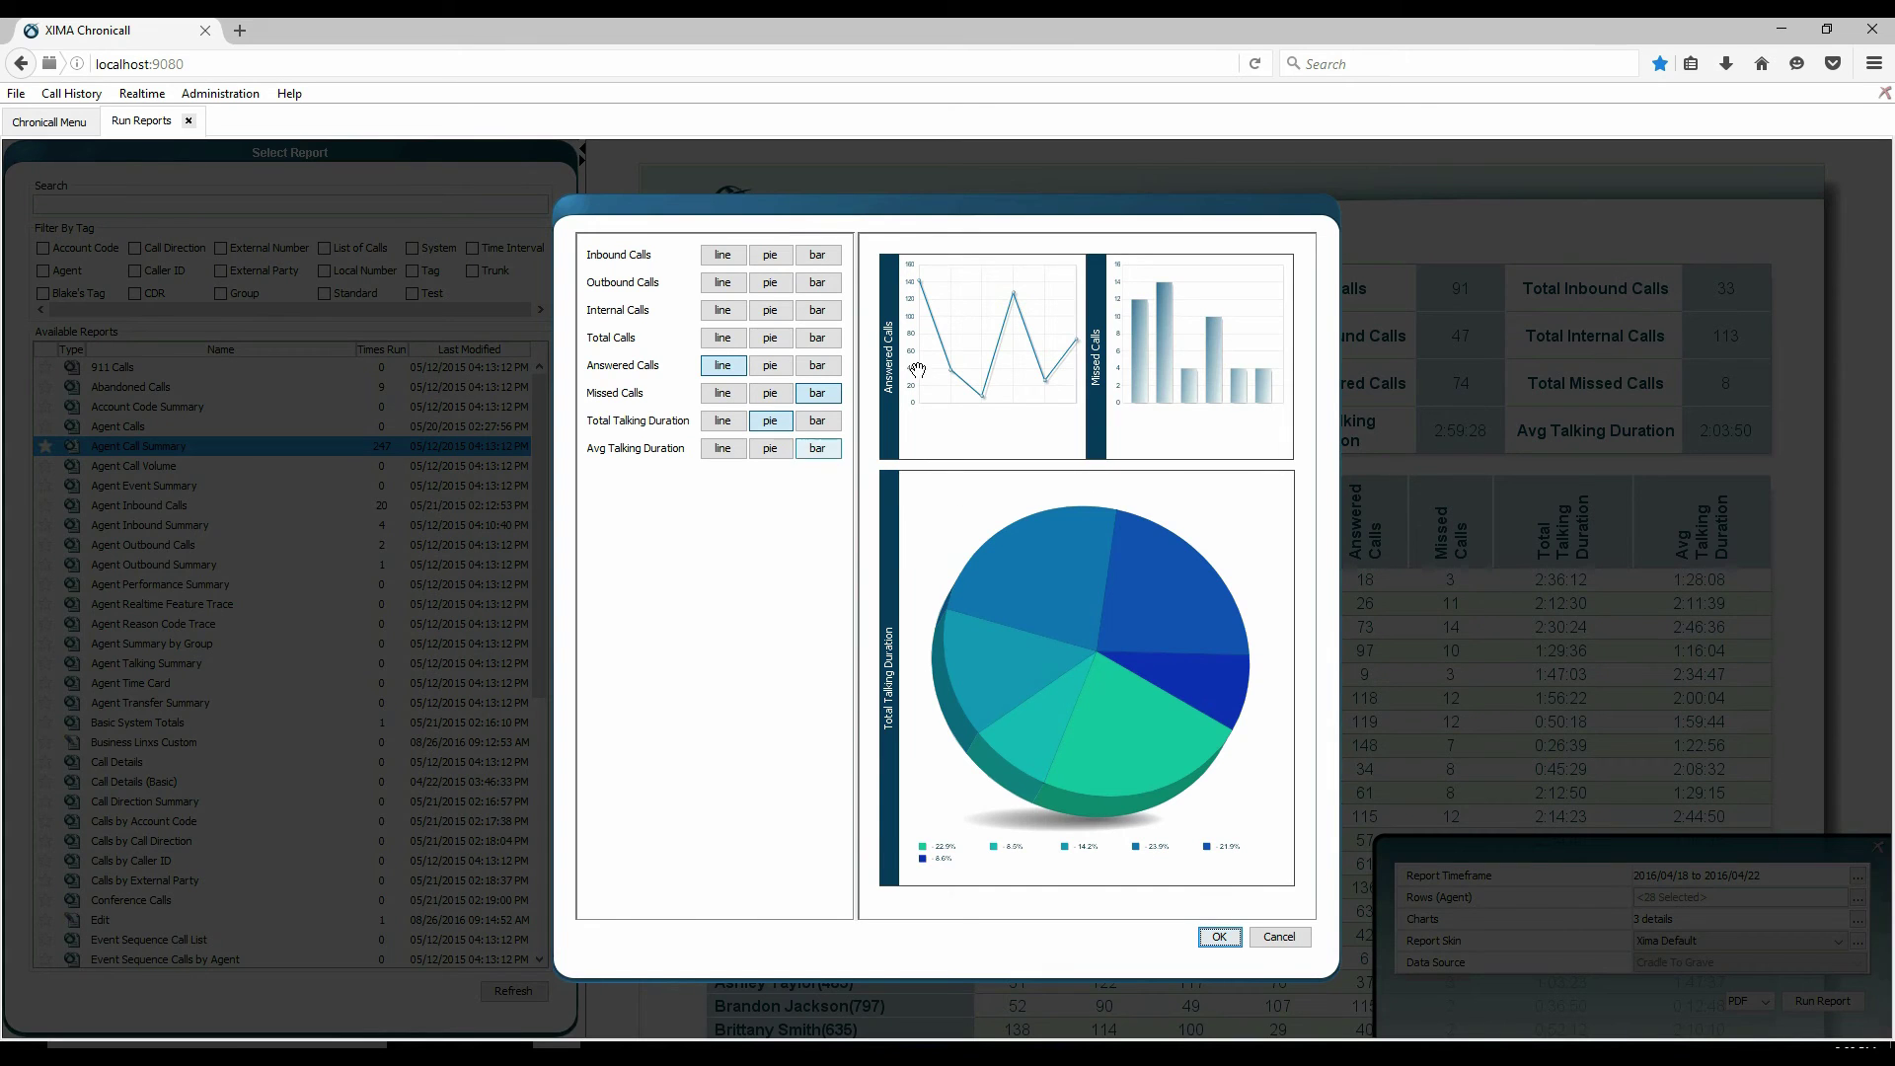
left_click(1278, 938)
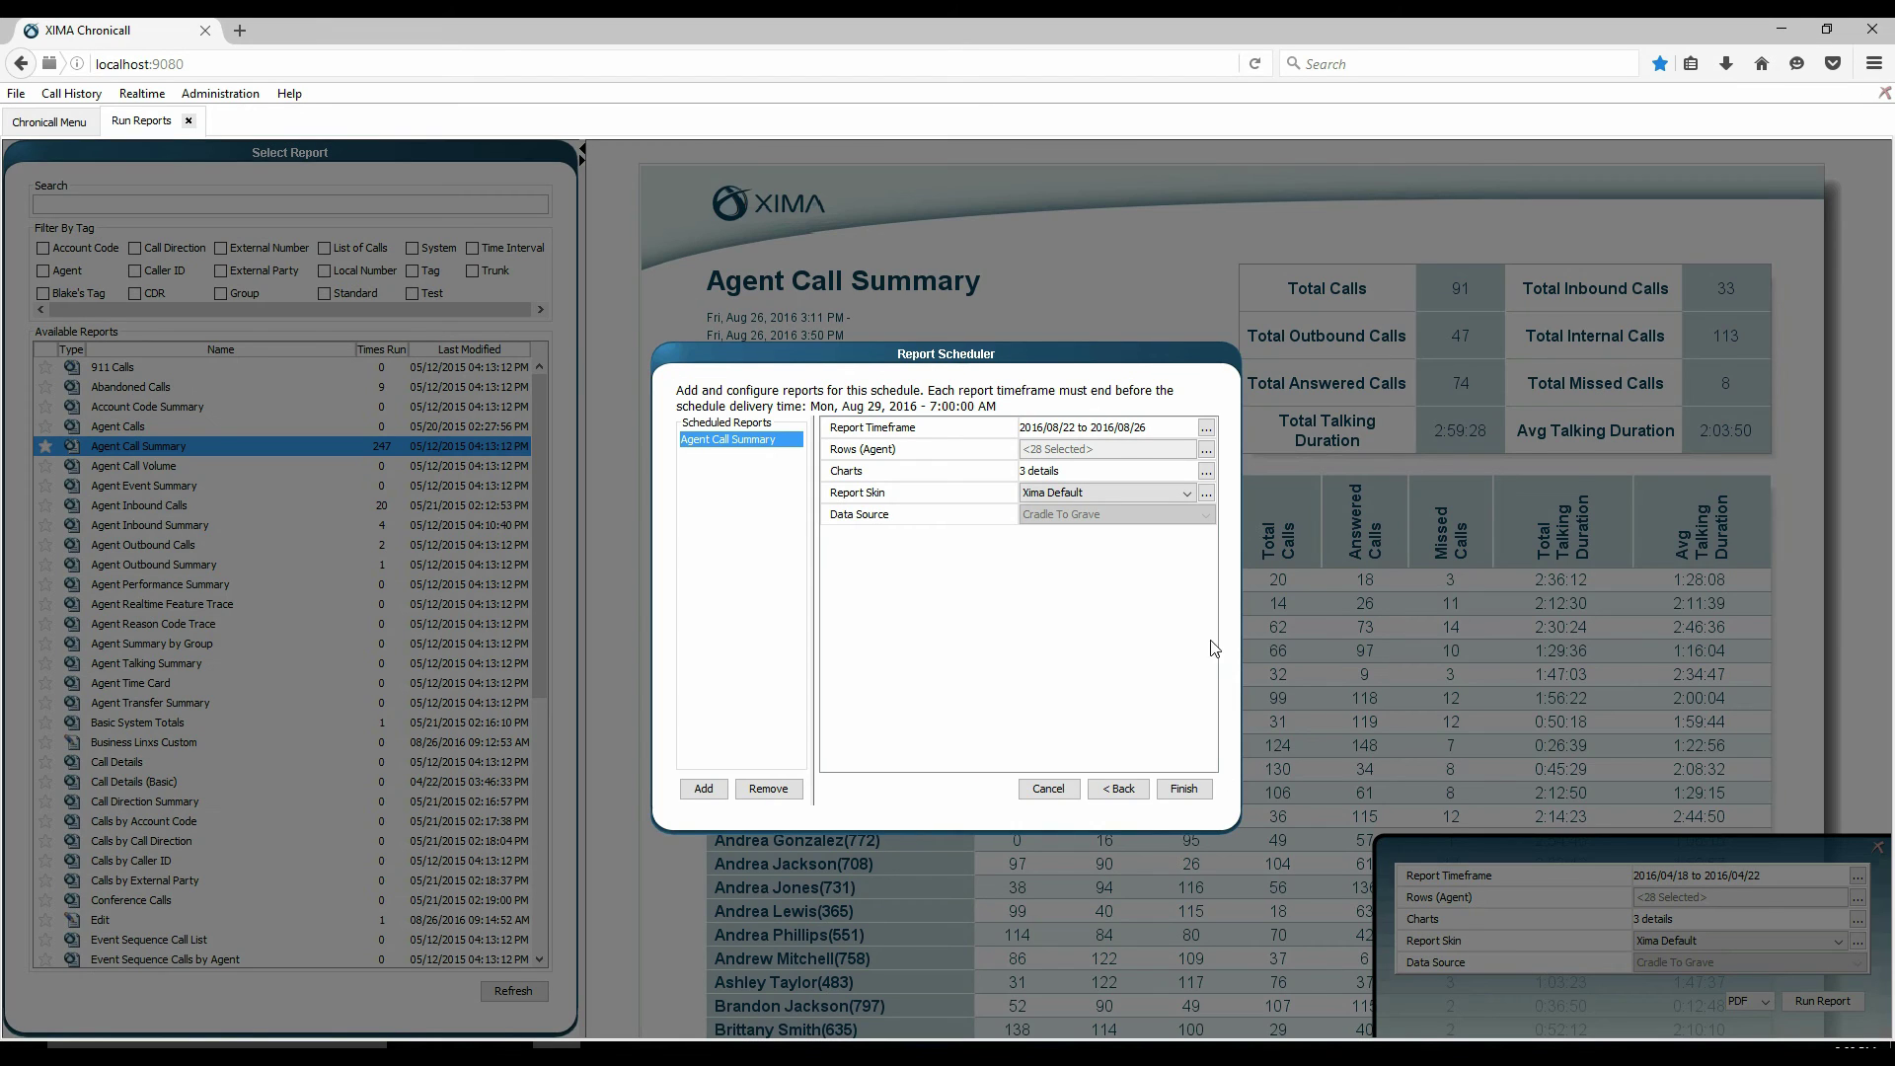
- Finish the schedule and reopen Report Scheduling from the main menu to see Test1
left_click(1189, 789)
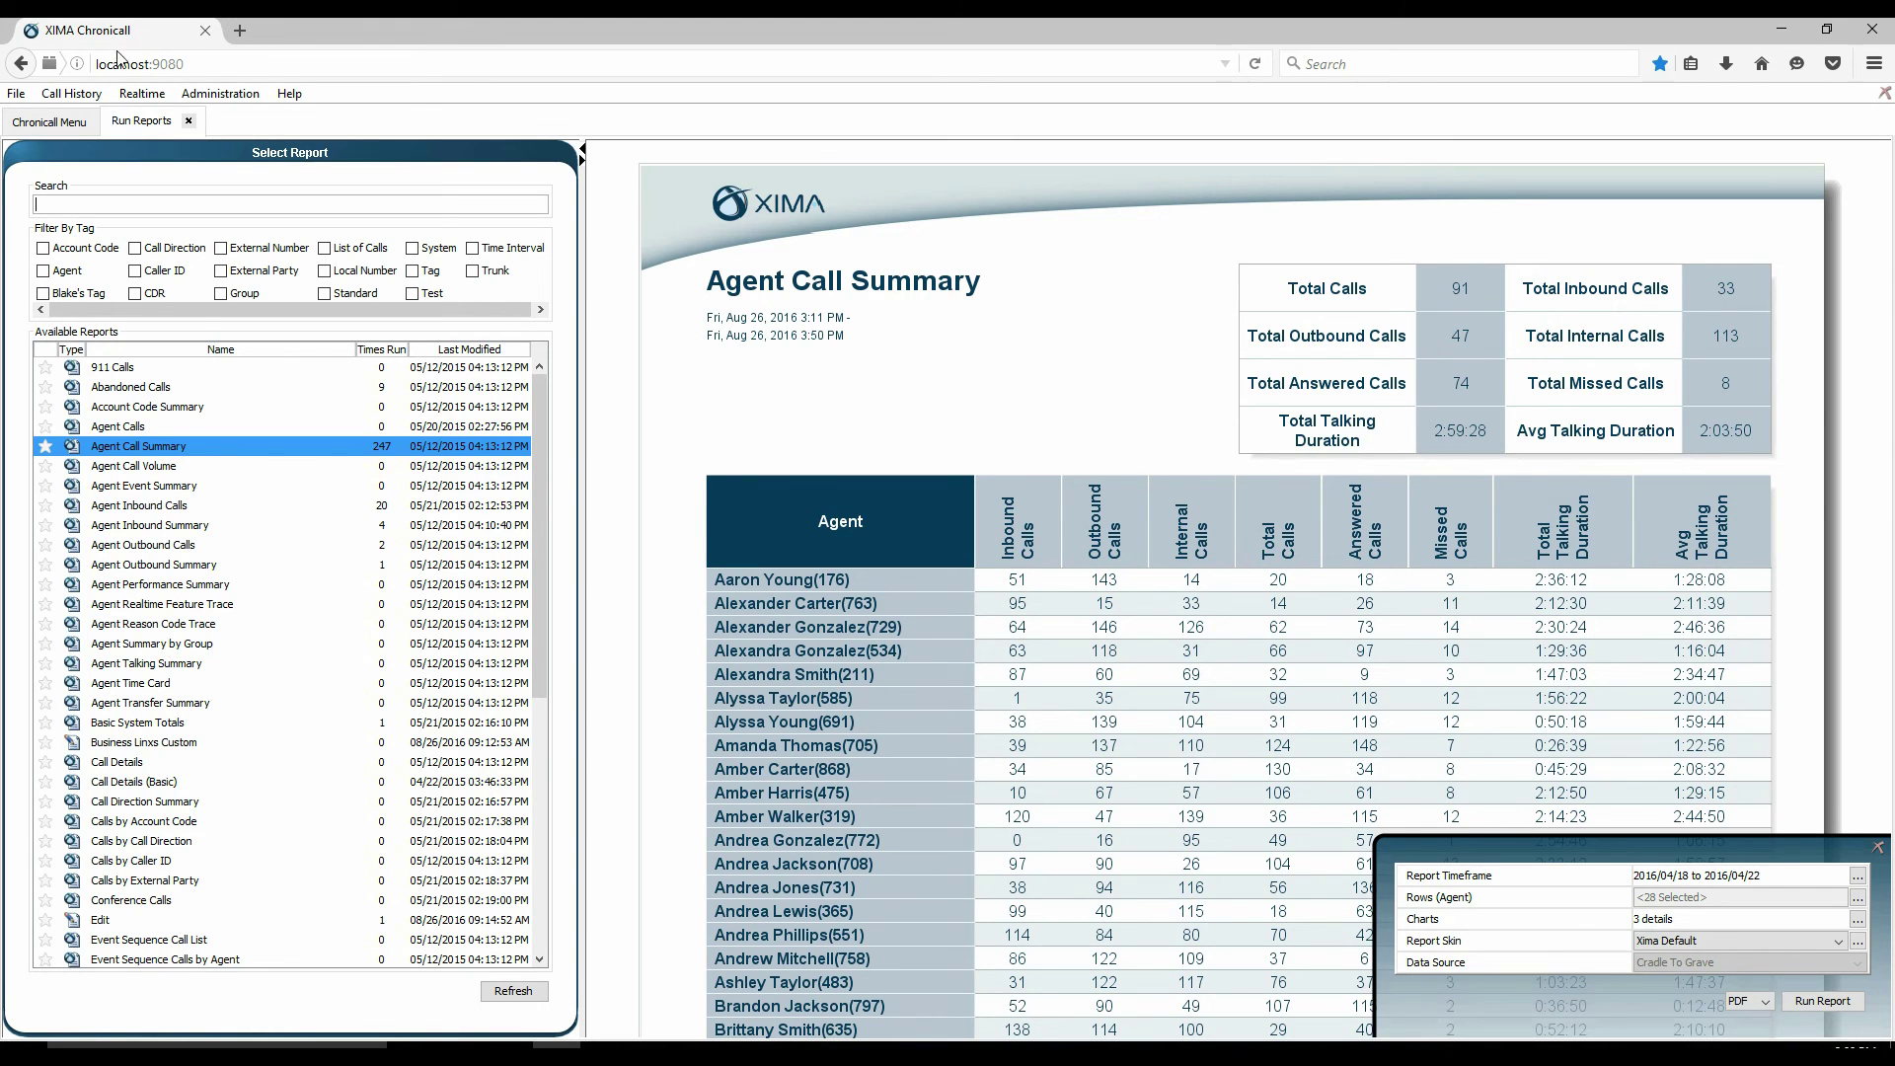
left_click(55, 122)
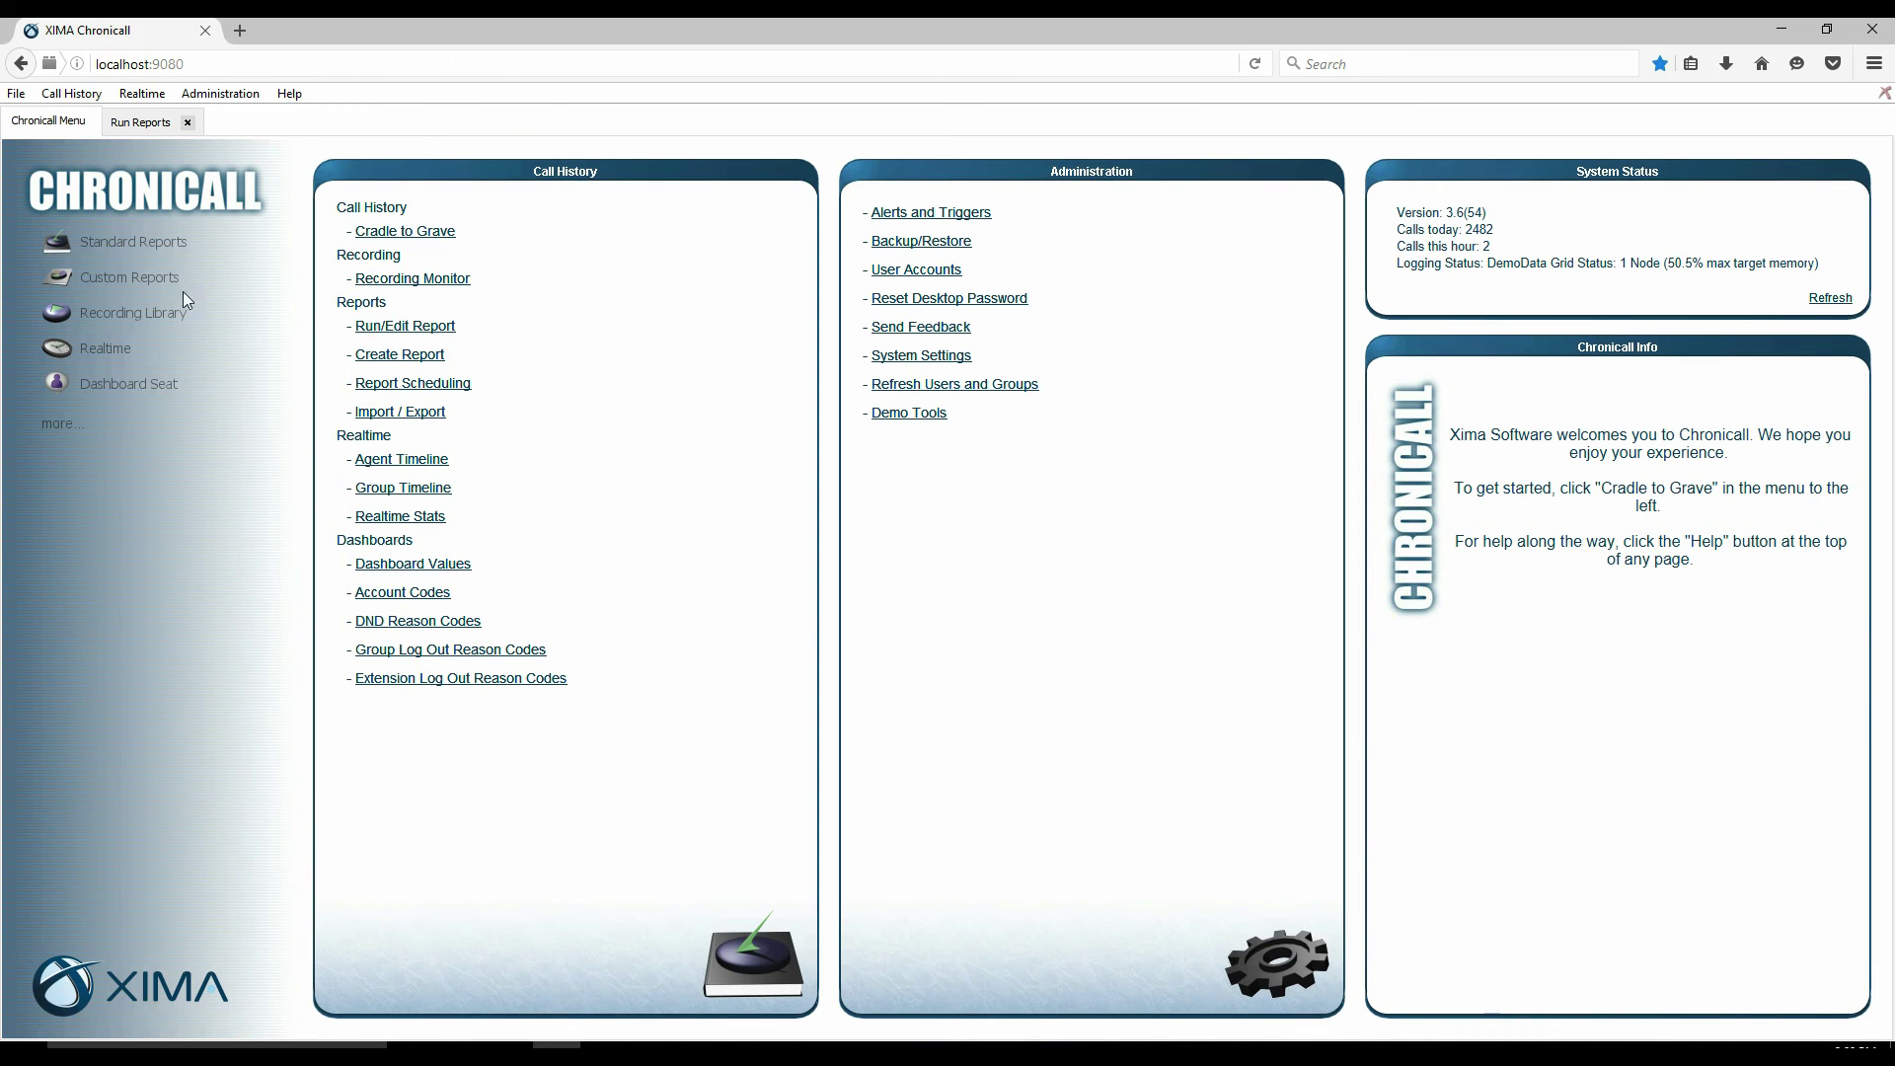
left_click(387, 385)
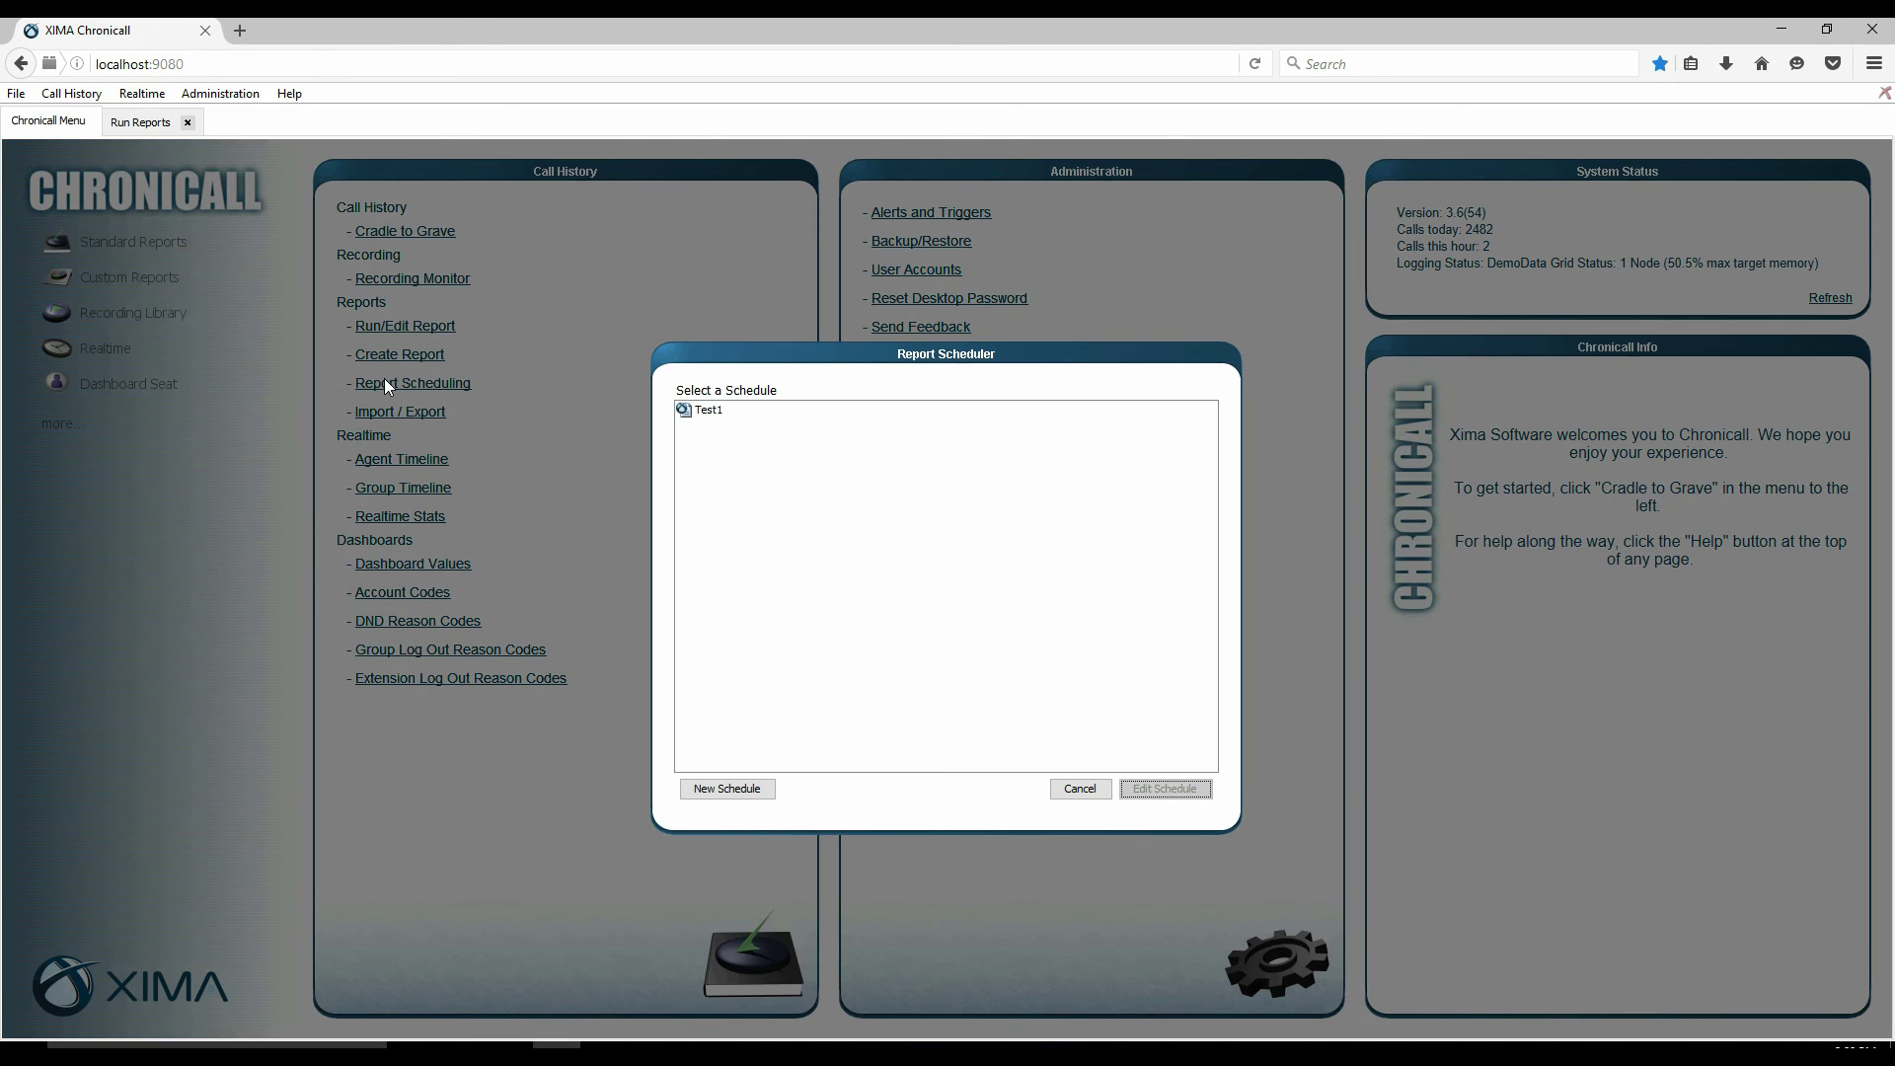
left_click(736, 411)
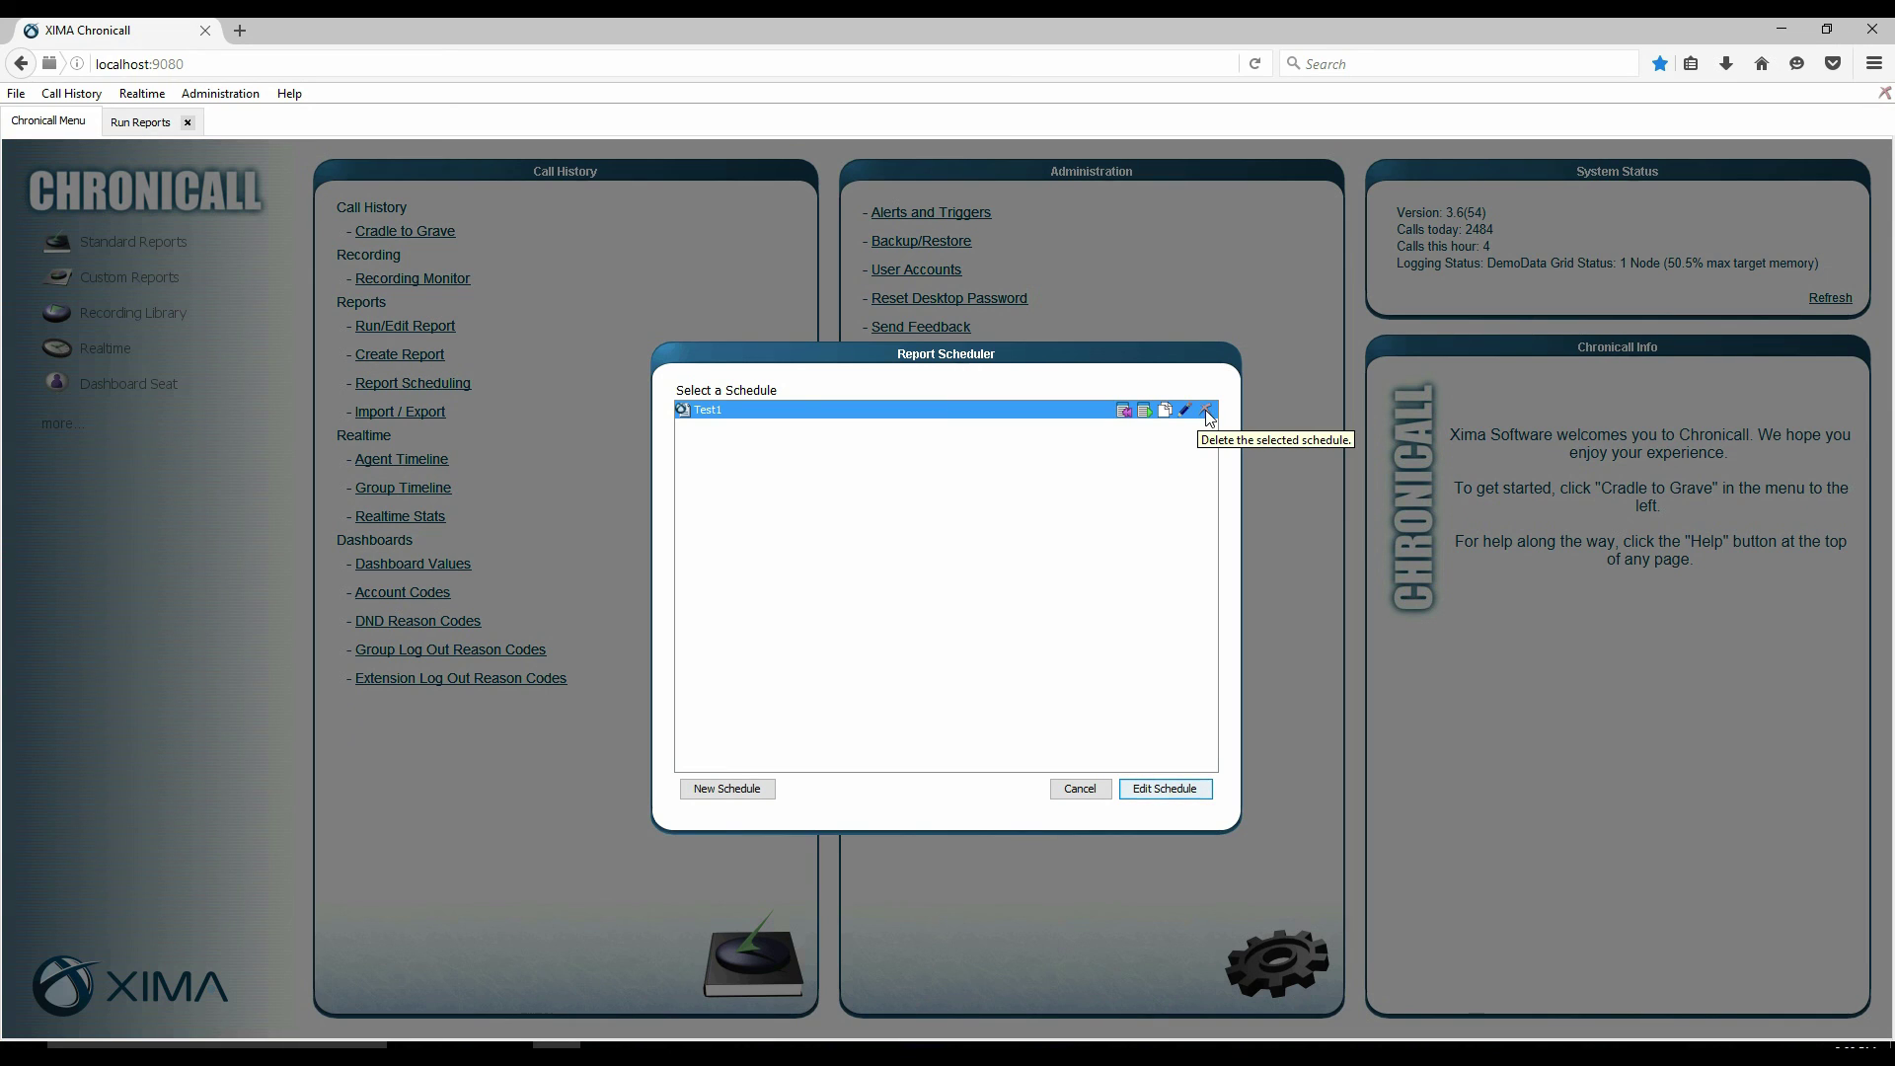
- Start a new schedule for the Agent Inbound Calls report and advance to its delivery details
left_click(730, 790)
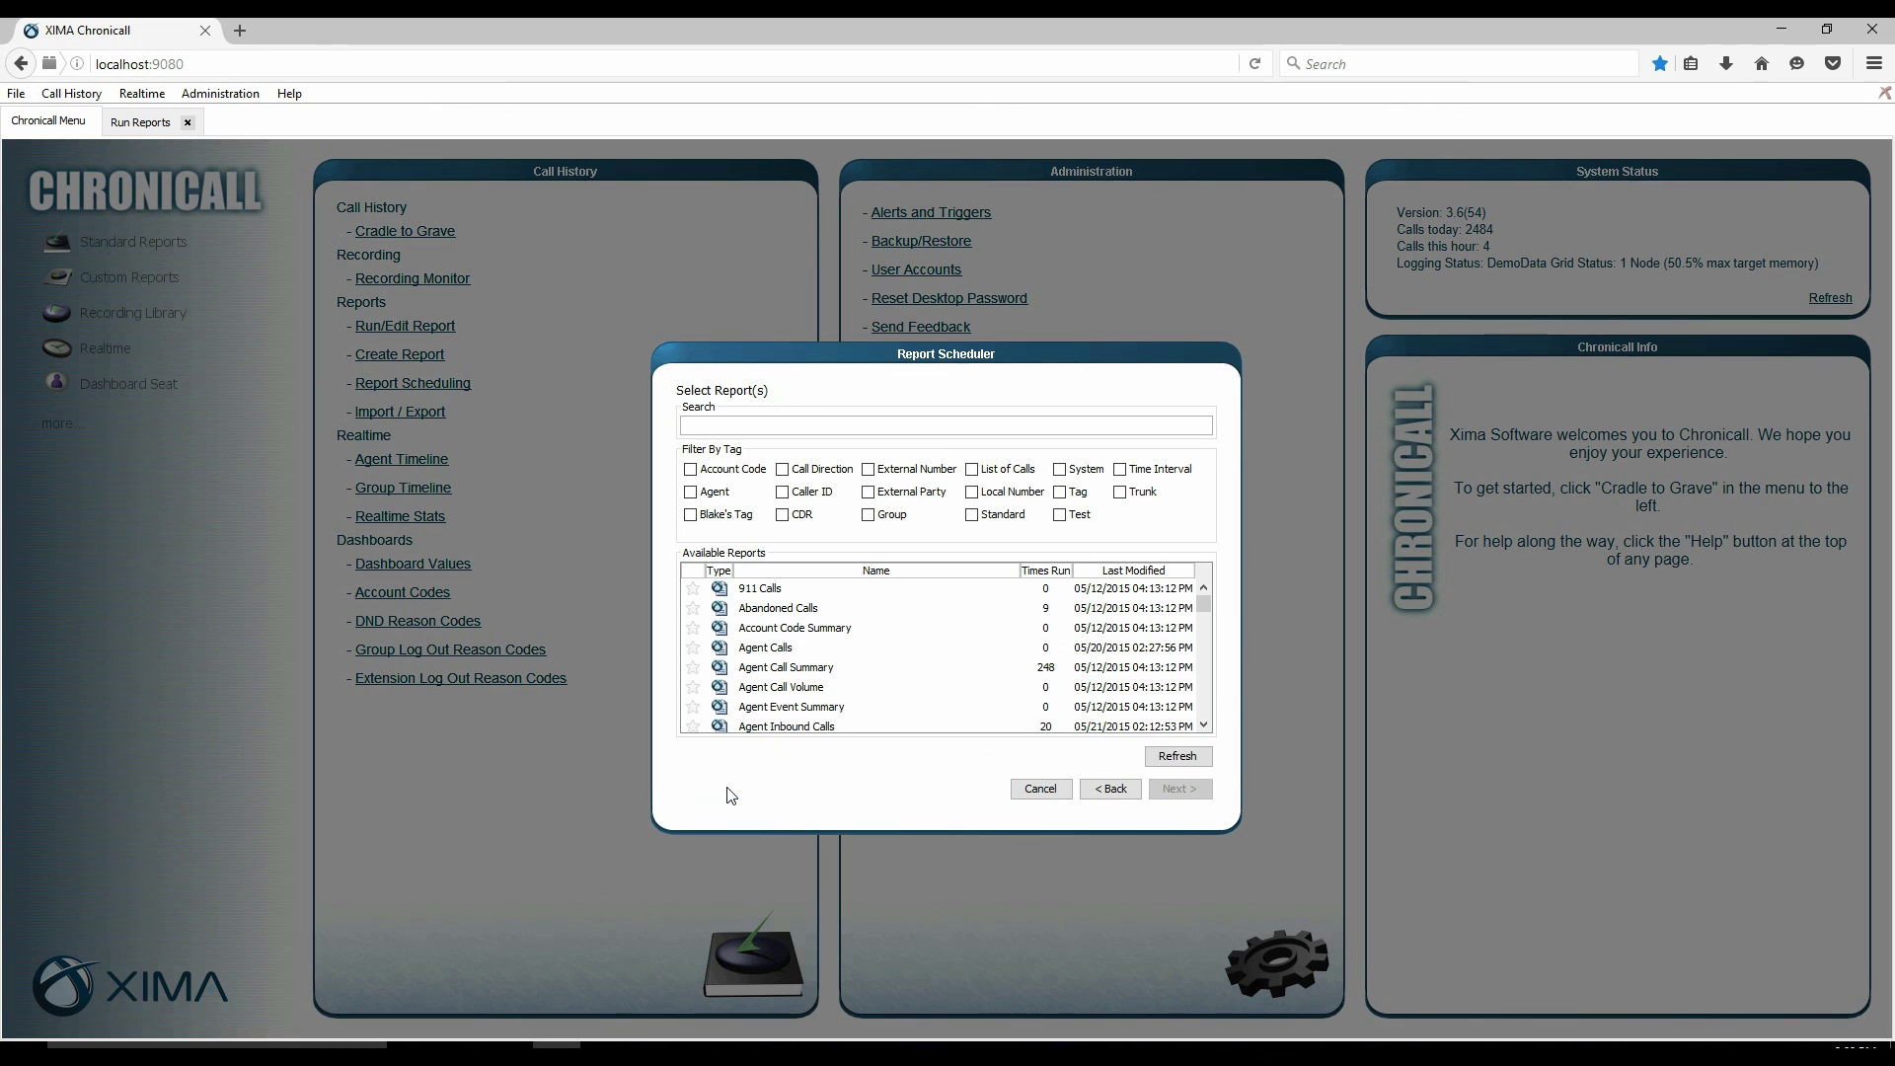
scroll(831, 668, "down", 1)
left_click(777, 672)
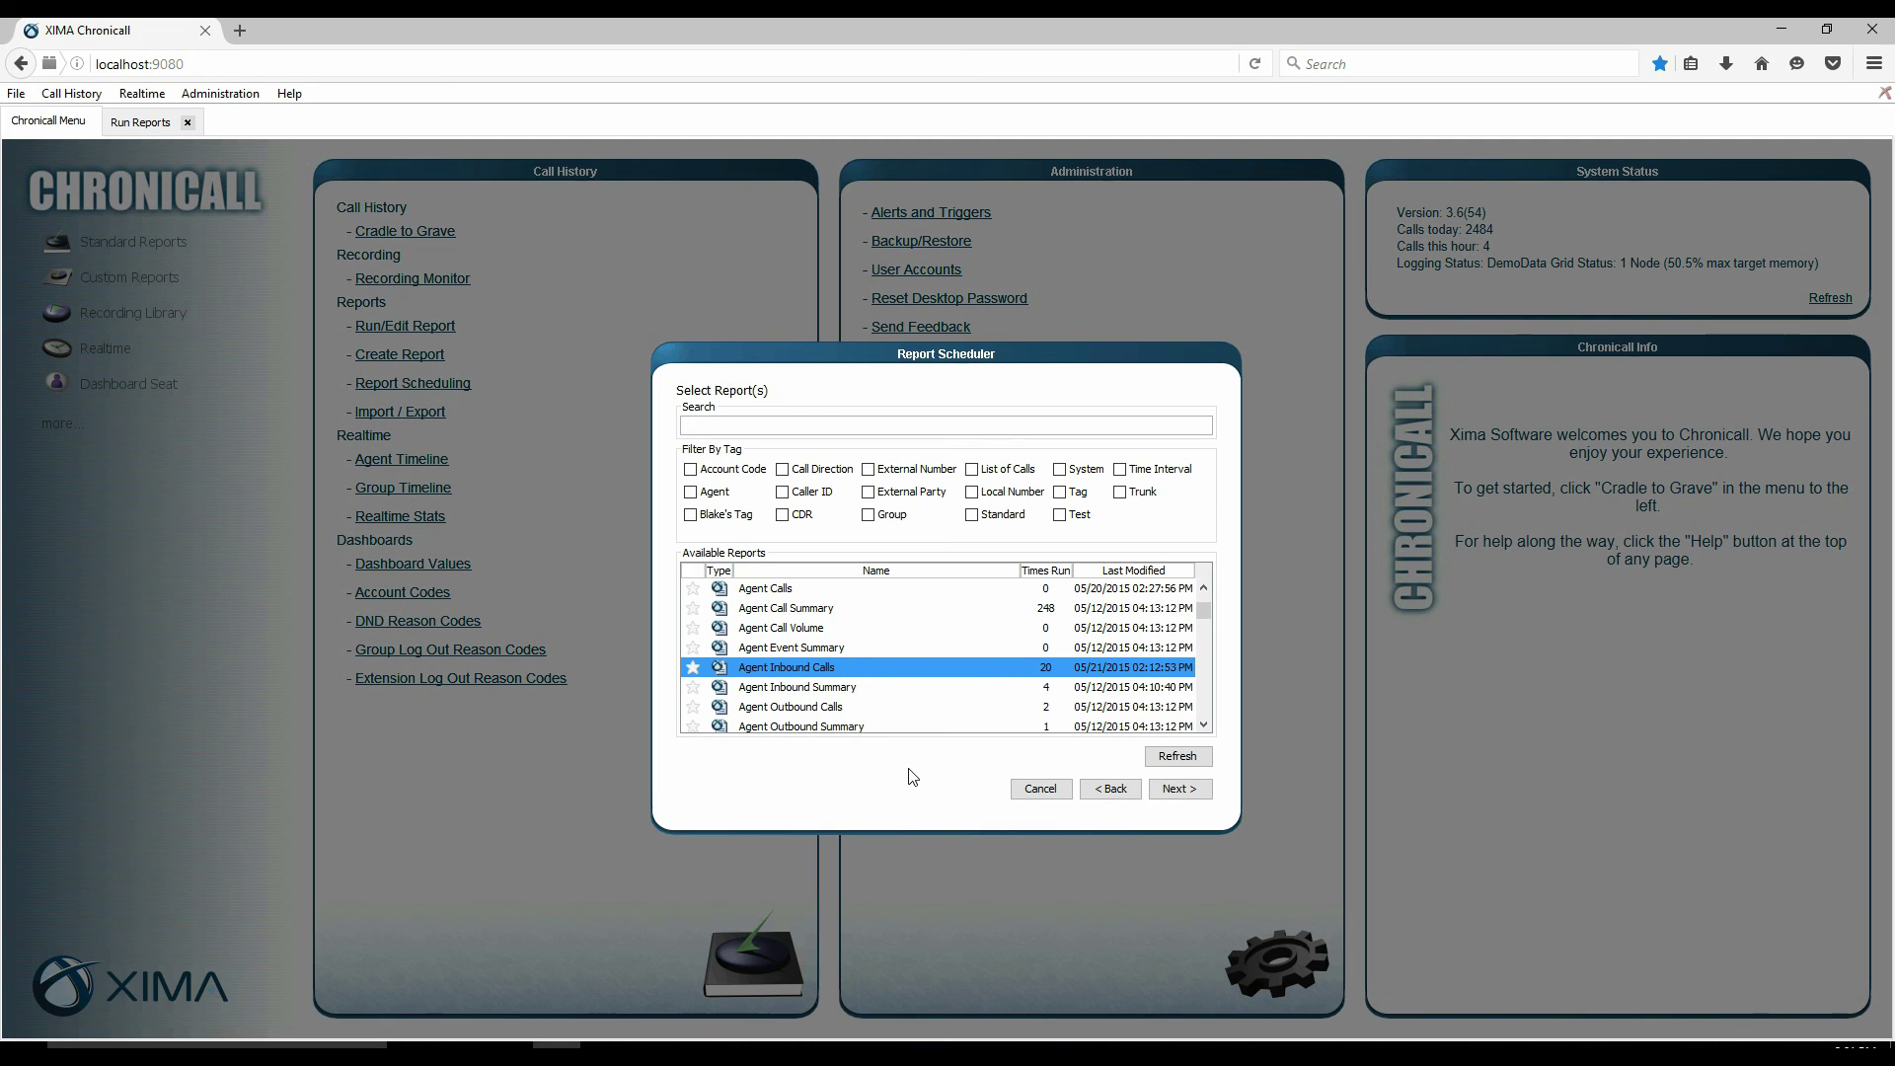
left_click(1195, 788)
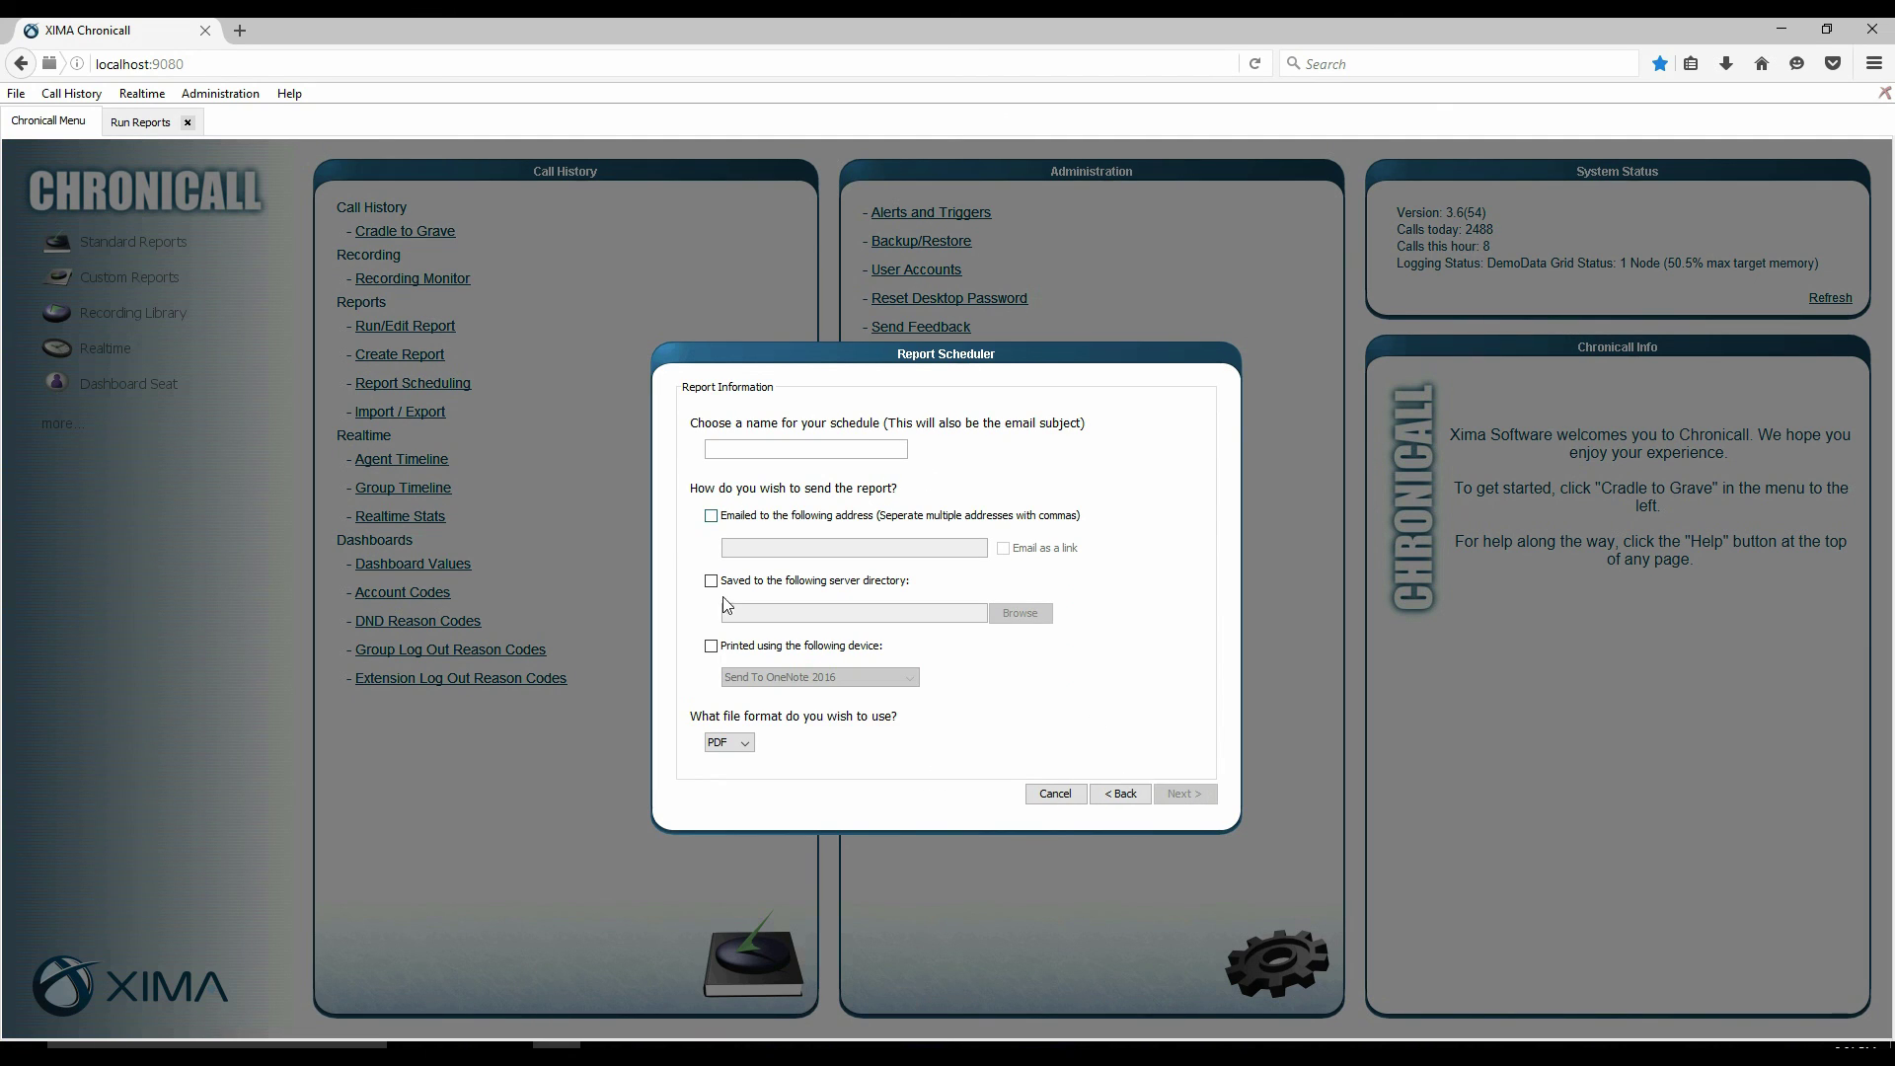